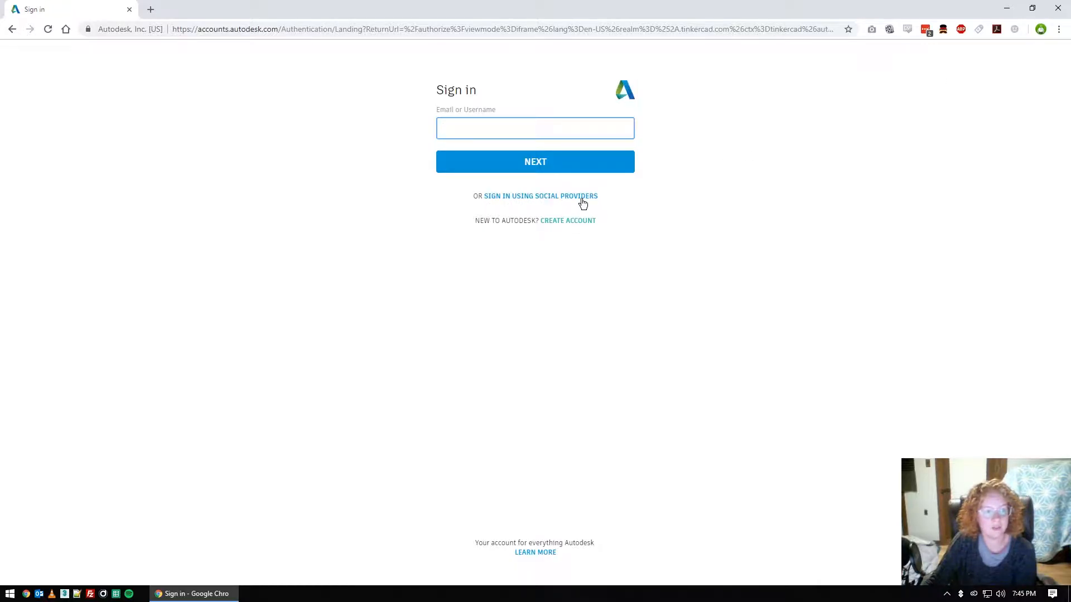
# - Sign in to Tinkercad through the Google social provider with the teacher's school account
pyautogui.click(560, 203)
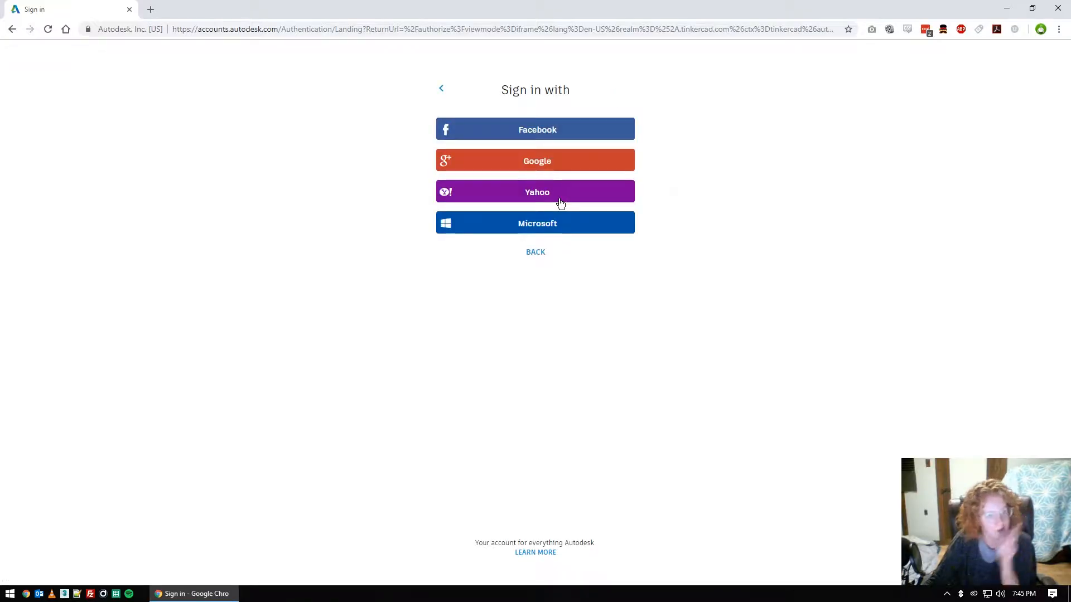
pyautogui.click(551, 165)
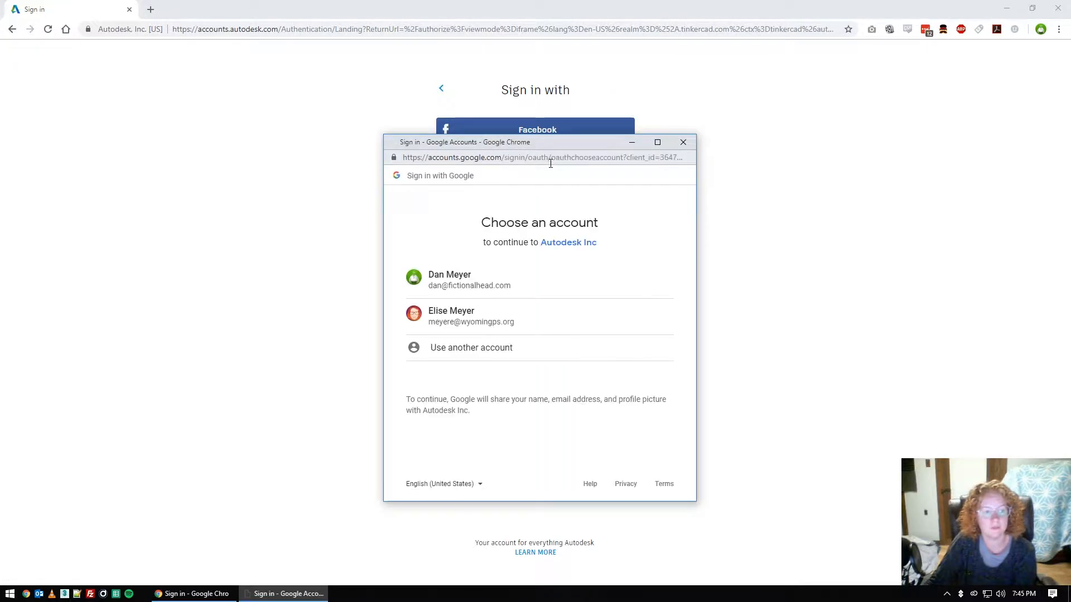
pyautogui.click(496, 312)
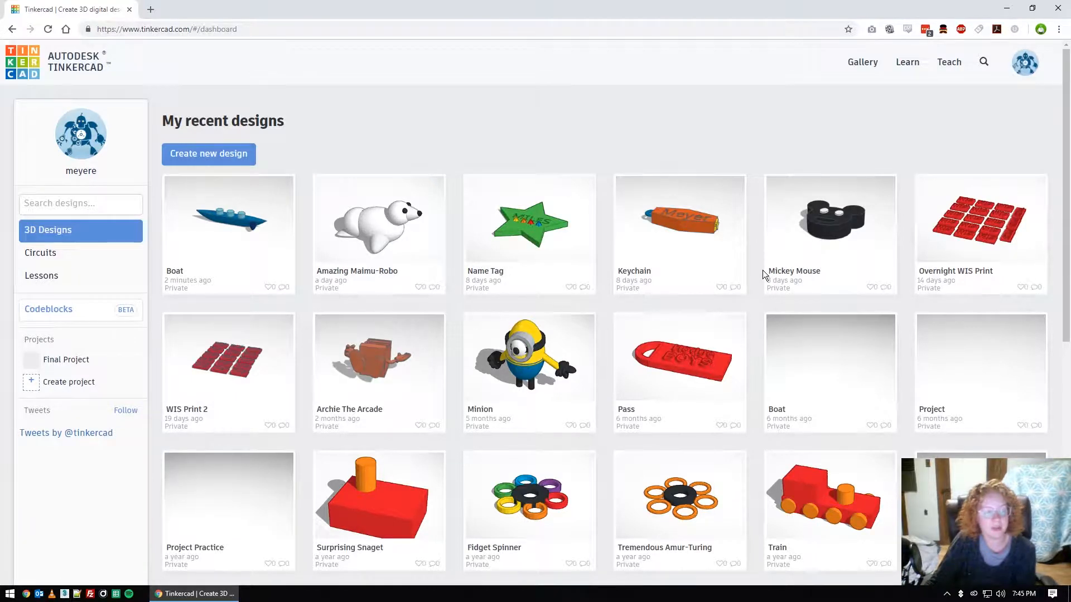
# - Create a new 3D design and name it Train
pyautogui.click(227, 157)
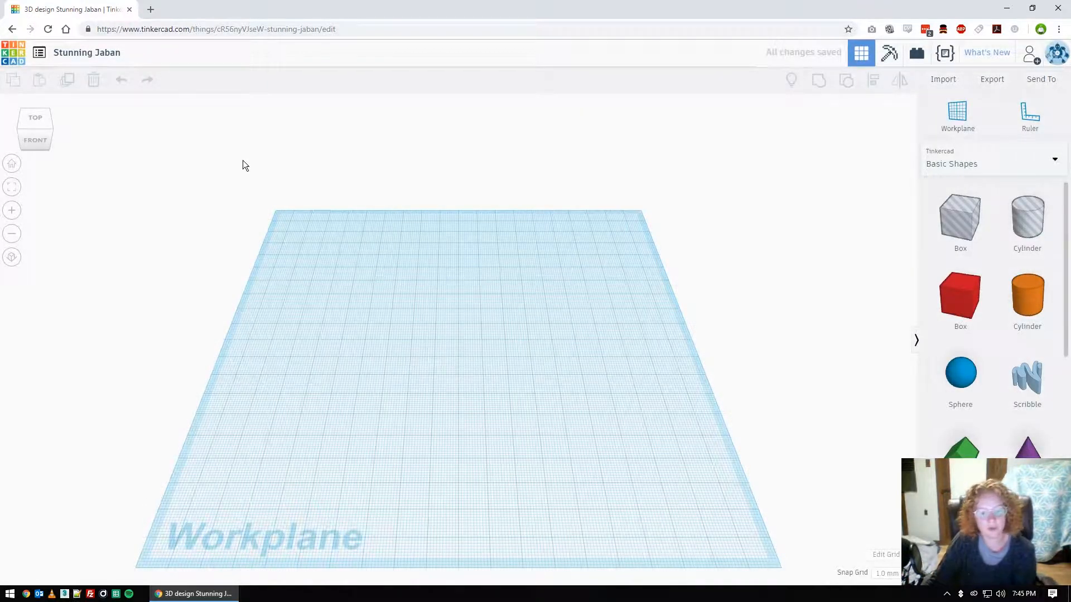
pyautogui.click(99, 55)
pyautogui.write('Train')
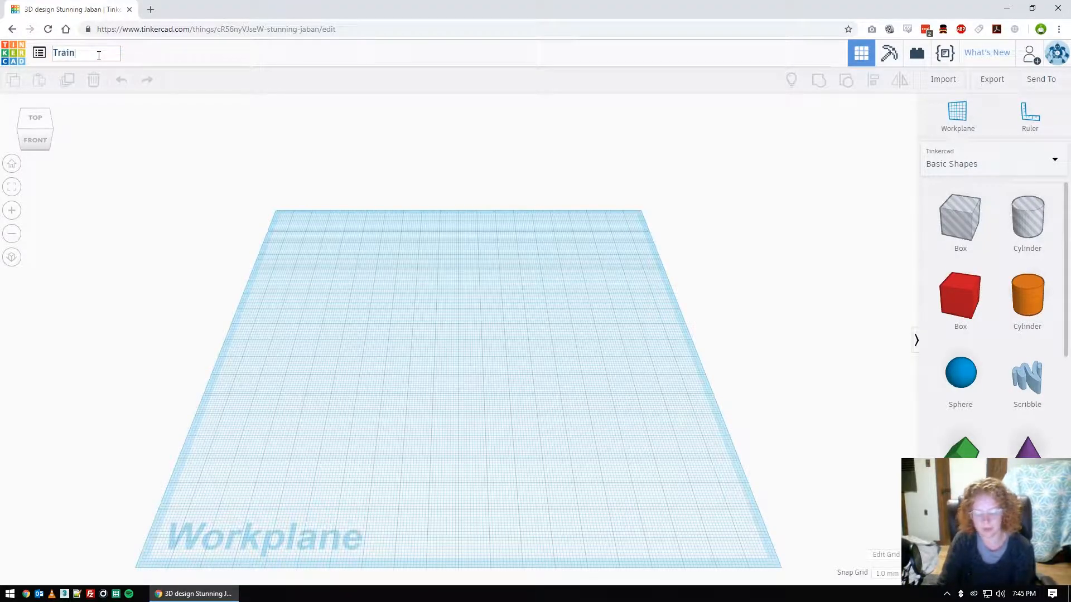
pyautogui.press('Return')
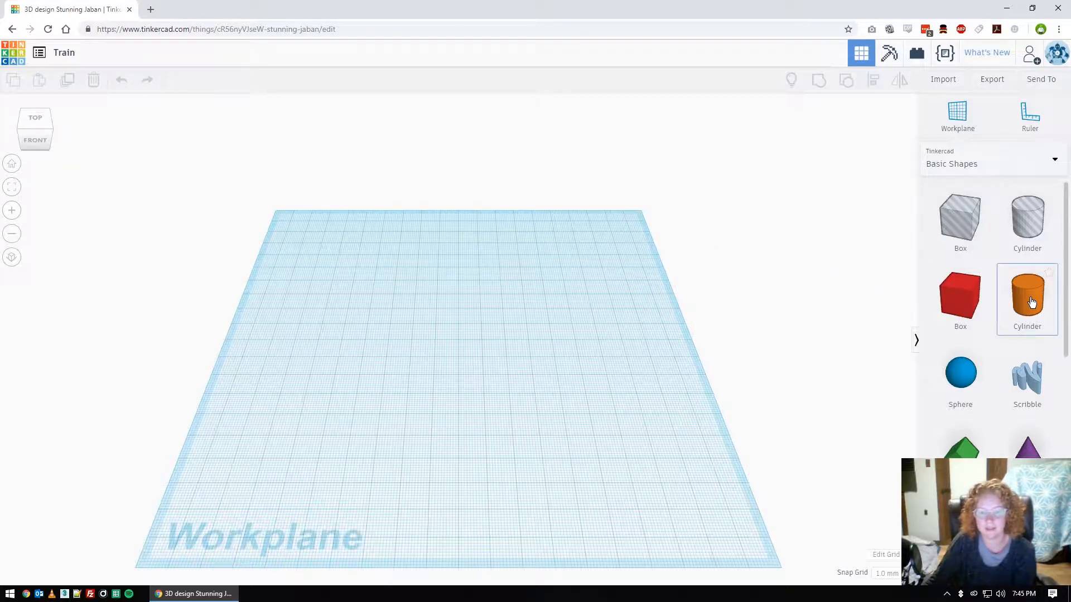
# - Place a solid cylinder on the back half of the workplane and rotate it 90° so it lies on its side facing the front
pyautogui.moveTo(1032, 302); pyautogui.dragTo(426, 304)
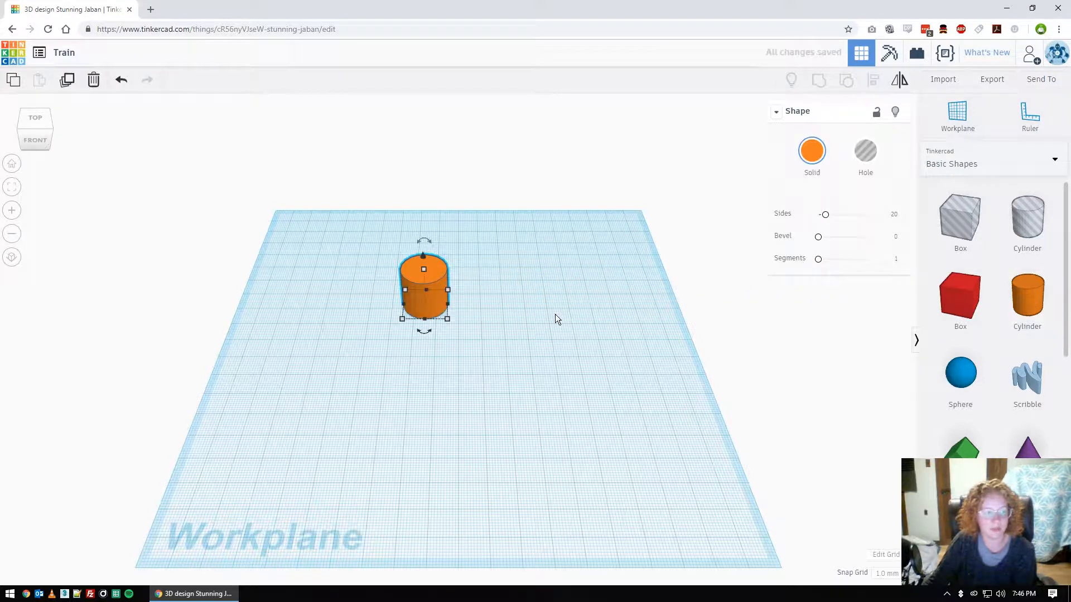
pyautogui.moveTo(404, 365); pyautogui.dragTo(510, 370, button='right')
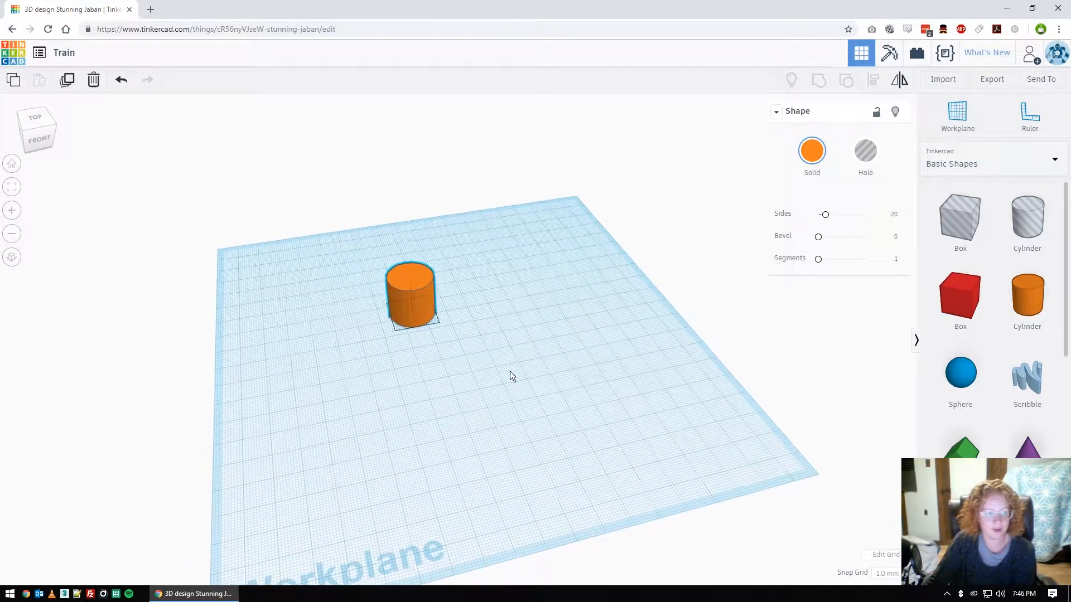
pyautogui.moveTo(433, 260); pyautogui.dragTo(432, 264)
pyautogui.click(434, 259)
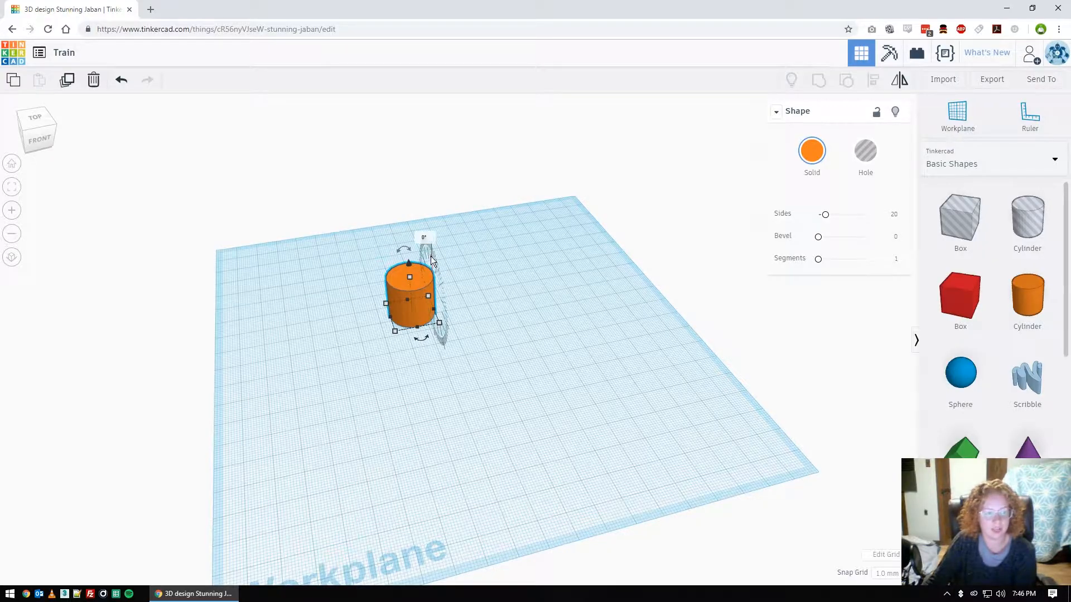
pyautogui.moveTo(471, 312); pyautogui.dragTo(495, 316, button='right')
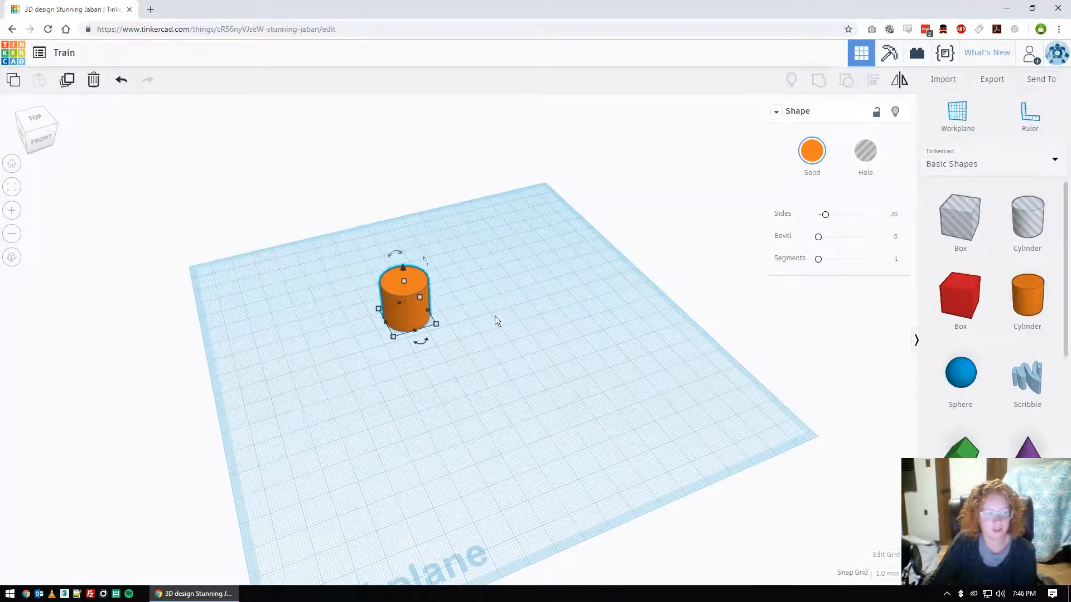
pyautogui.moveTo(426, 263); pyautogui.dragTo(427, 263)
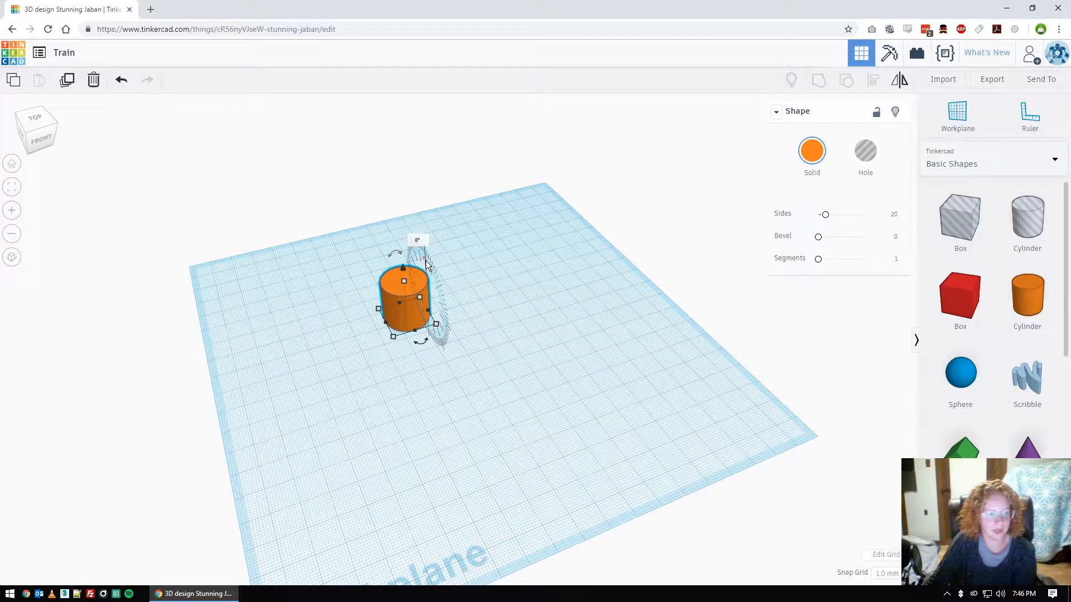
pyautogui.write('90')
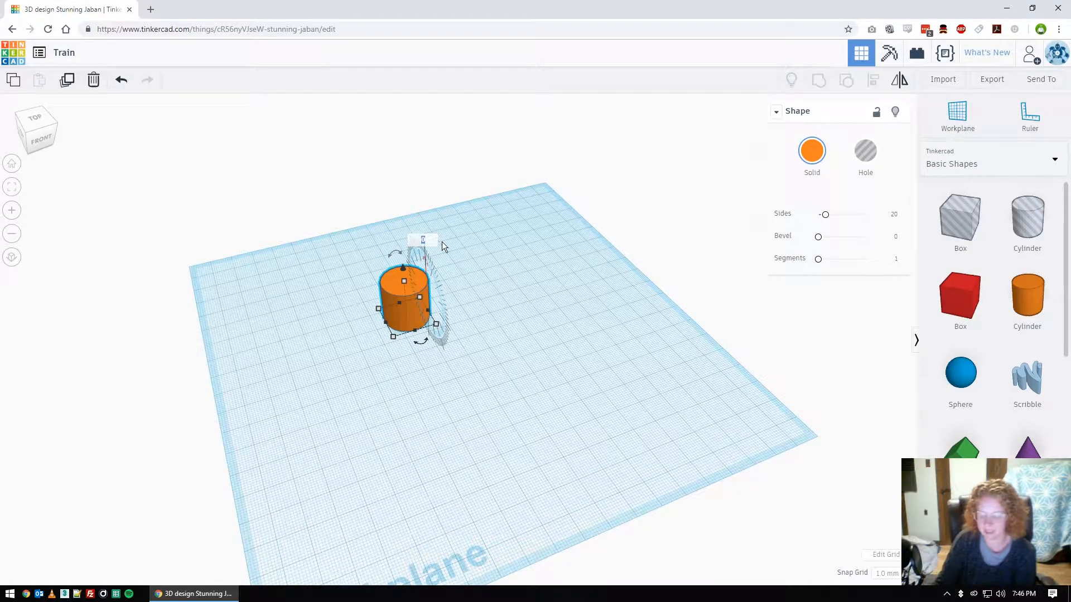
pyautogui.press('Return')
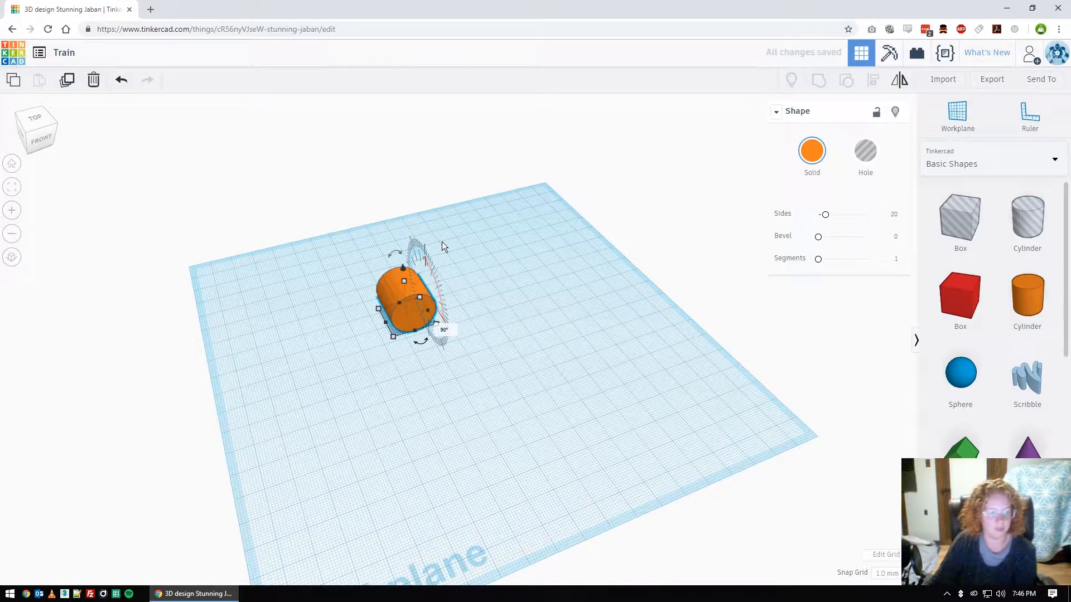
pyautogui.click(518, 363)
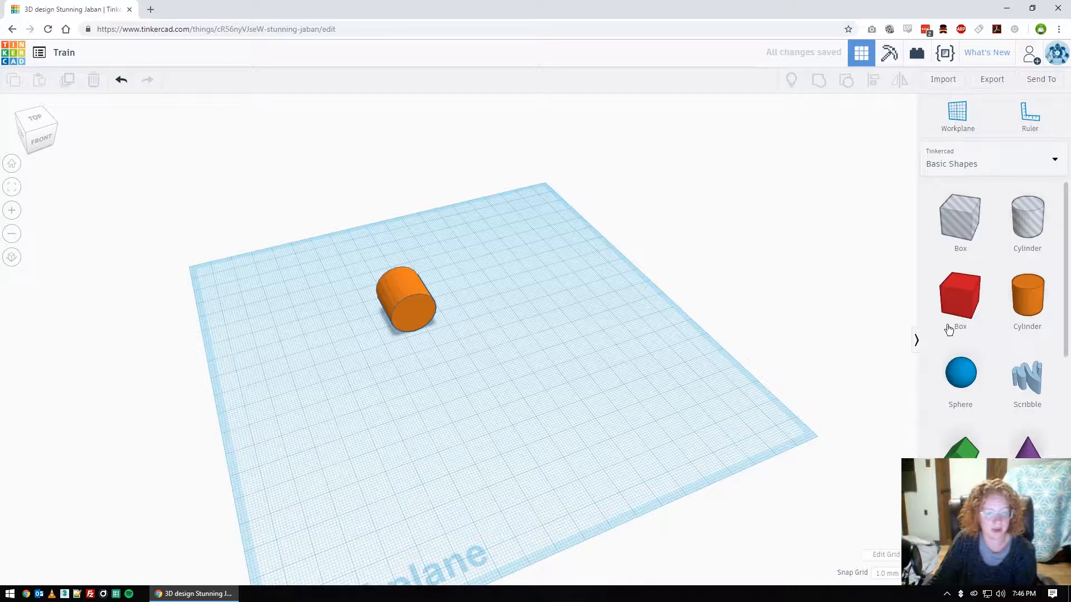
pyautogui.moveTo(1028, 296); pyautogui.dragTo(525, 316)
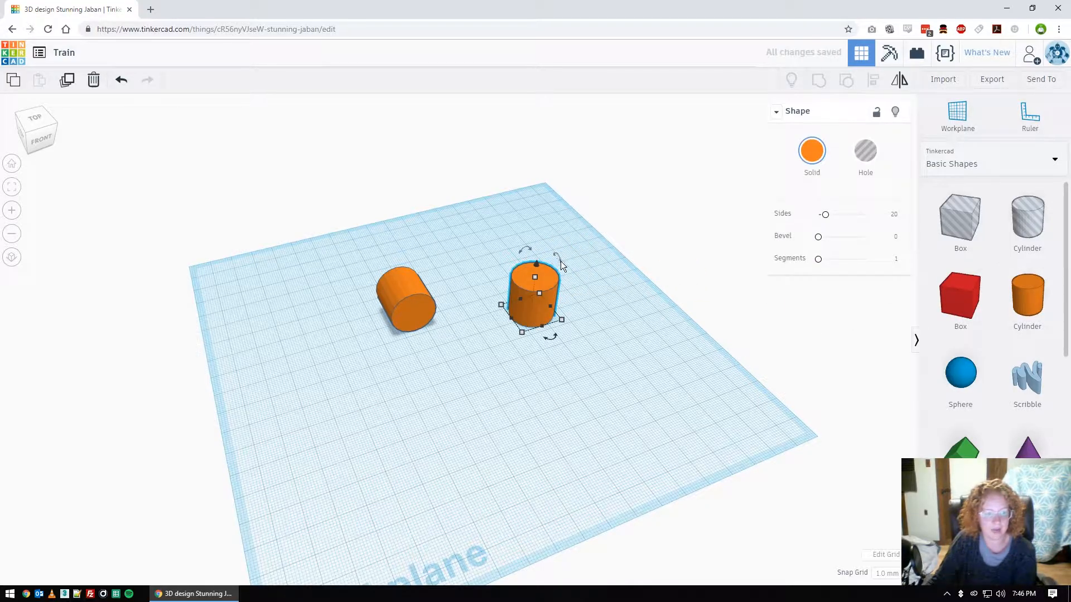
pyautogui.moveTo(557, 255); pyautogui.dragTo(556, 236)
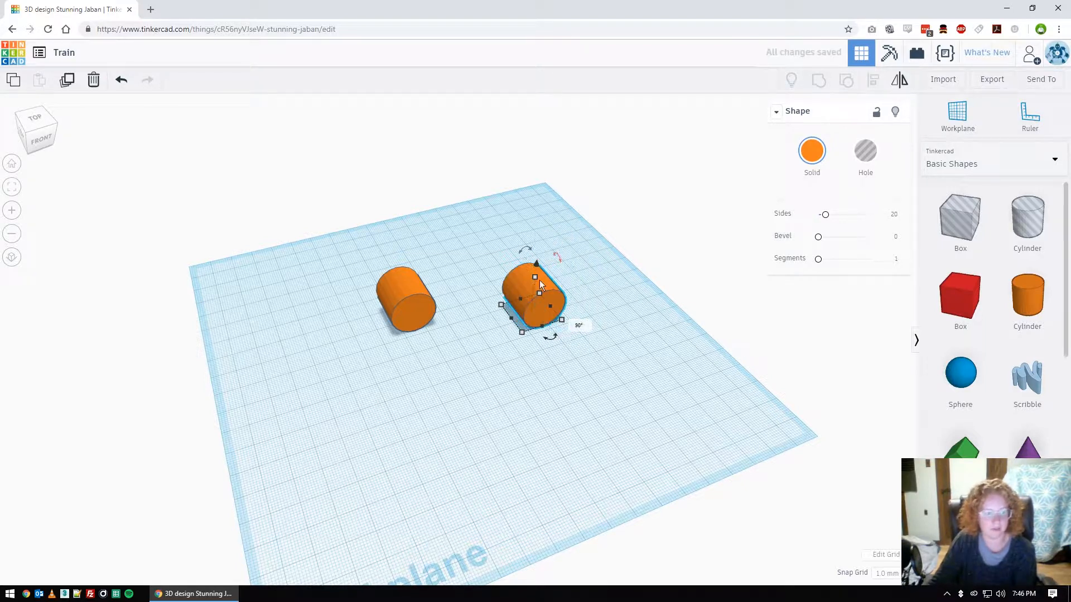
pyautogui.press('Delete')
# - Resize the lying cylinder to 10 mm wide and 45 mm long, and reduce its height to make a thin axle
pyautogui.moveTo(558, 310); pyautogui.dragTo(480, 291, button='right')
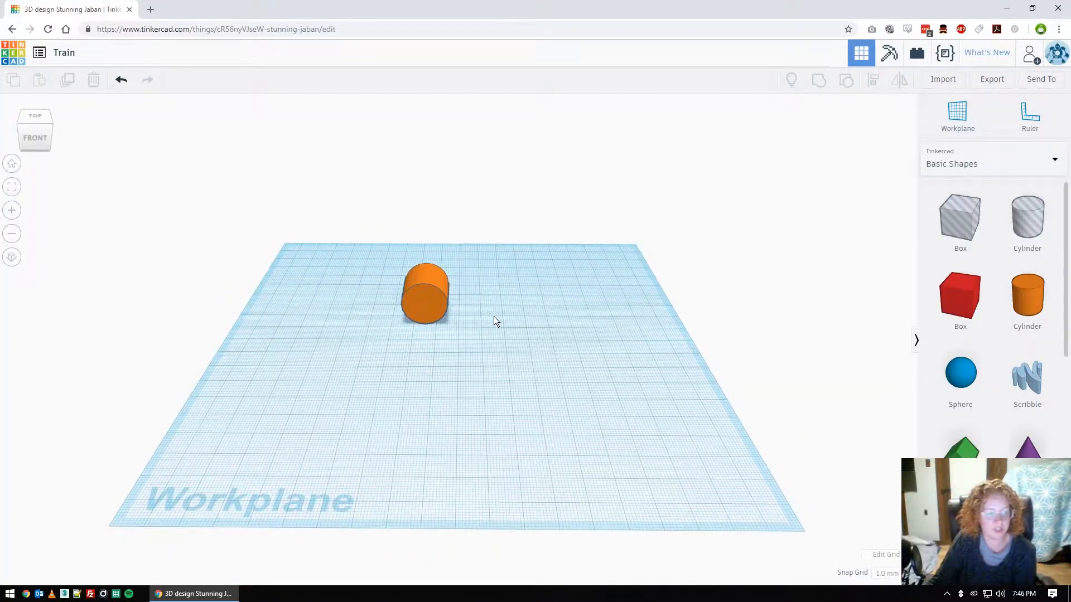
pyautogui.click(437, 300)
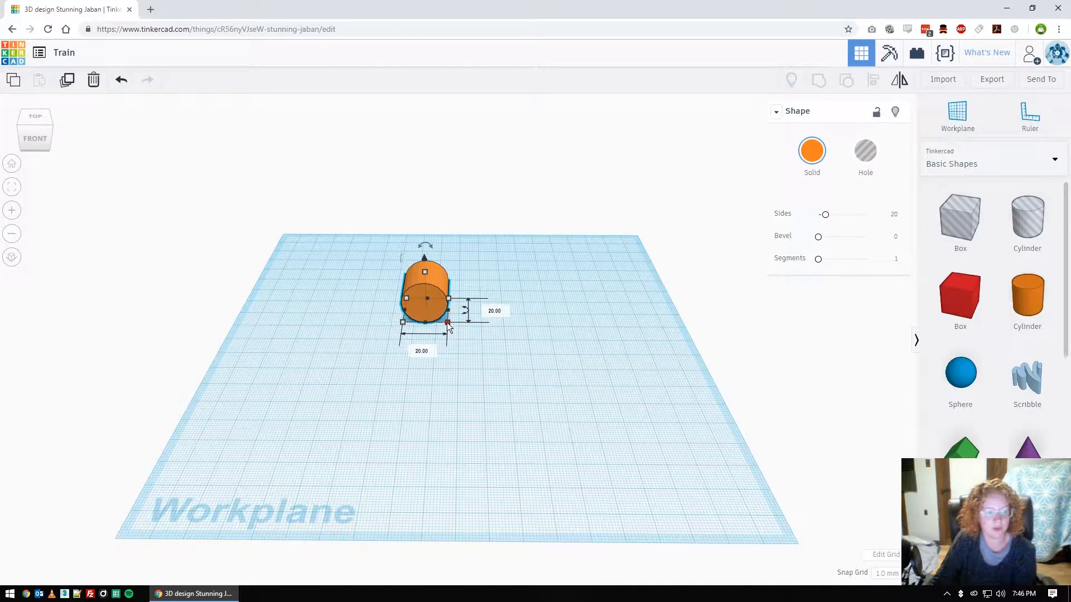
pyautogui.moveTo(447, 323); pyautogui.dragTo(423, 363)
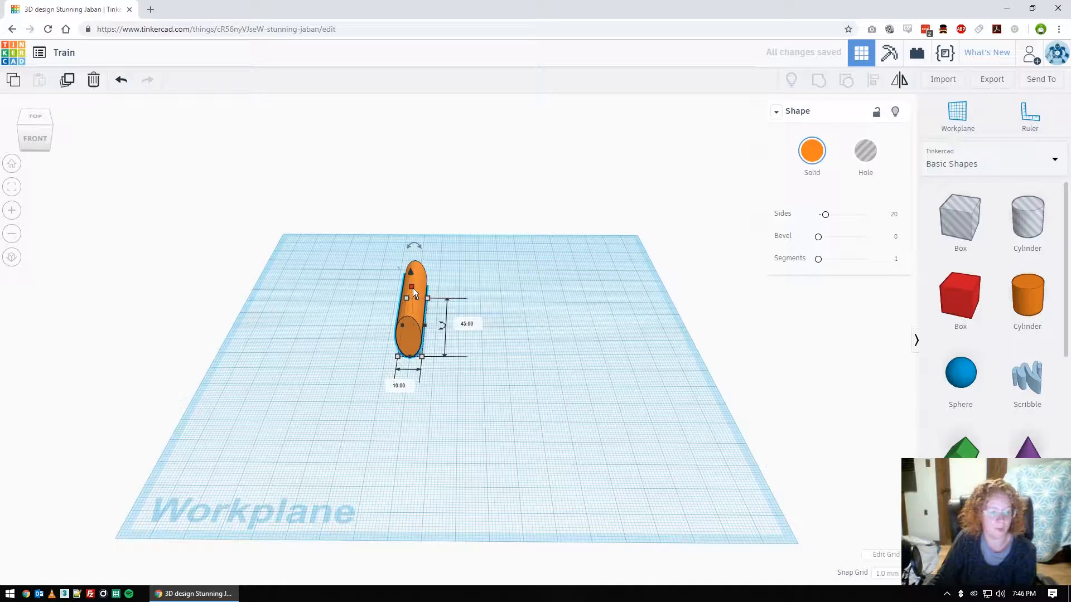
pyautogui.click(490, 292)
pyautogui.click(413, 317)
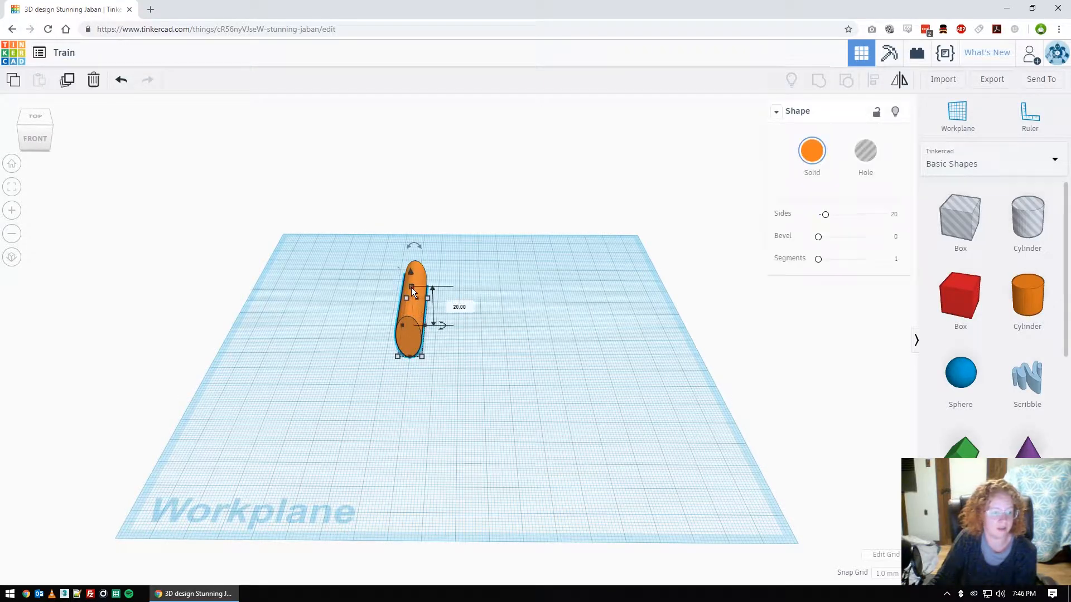
pyautogui.moveTo(411, 287); pyautogui.dragTo(411, 297)
# - Move the thin cylinder 13 mm to the left and 12 mm towards the front of the workplane
pyautogui.click(514, 337)
pyautogui.moveTo(514, 337); pyautogui.dragTo(543, 351, button='right')
pyautogui.moveTo(411, 325); pyautogui.dragTo(377, 353)
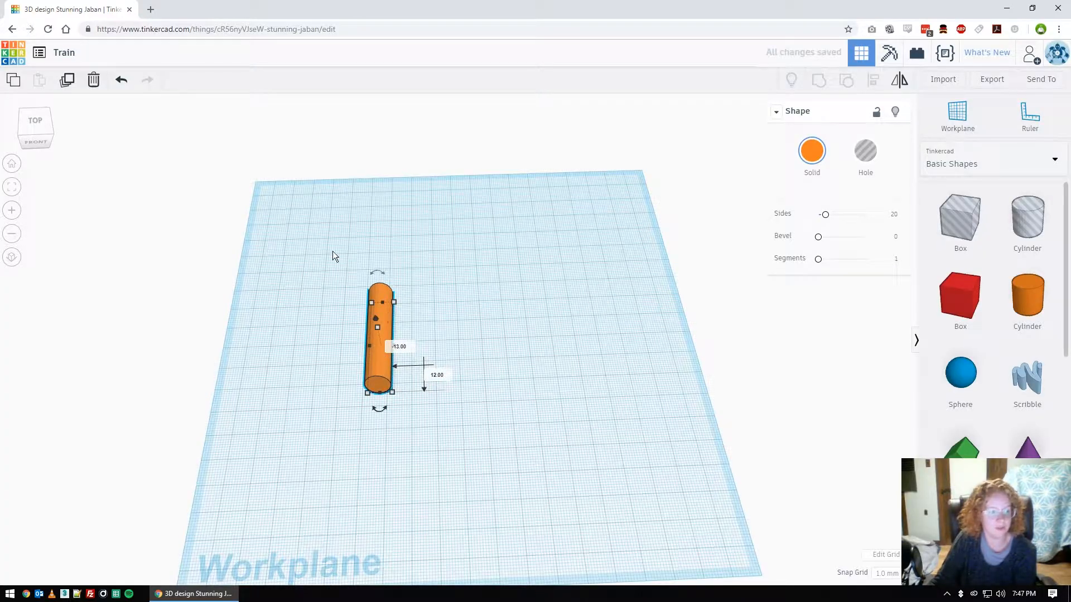
pyautogui.click(354, 267)
# - Duplicate the cylinder three times to form a row of four parallel cylinders spaced about 18 mm apart
pyautogui.click(380, 329)
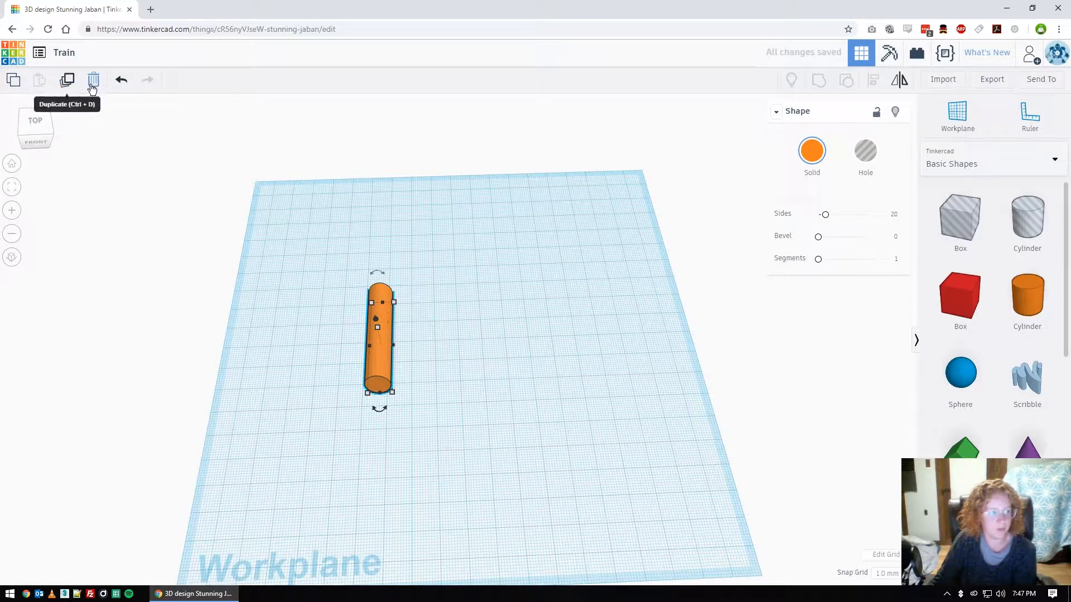
pyautogui.click(67, 82)
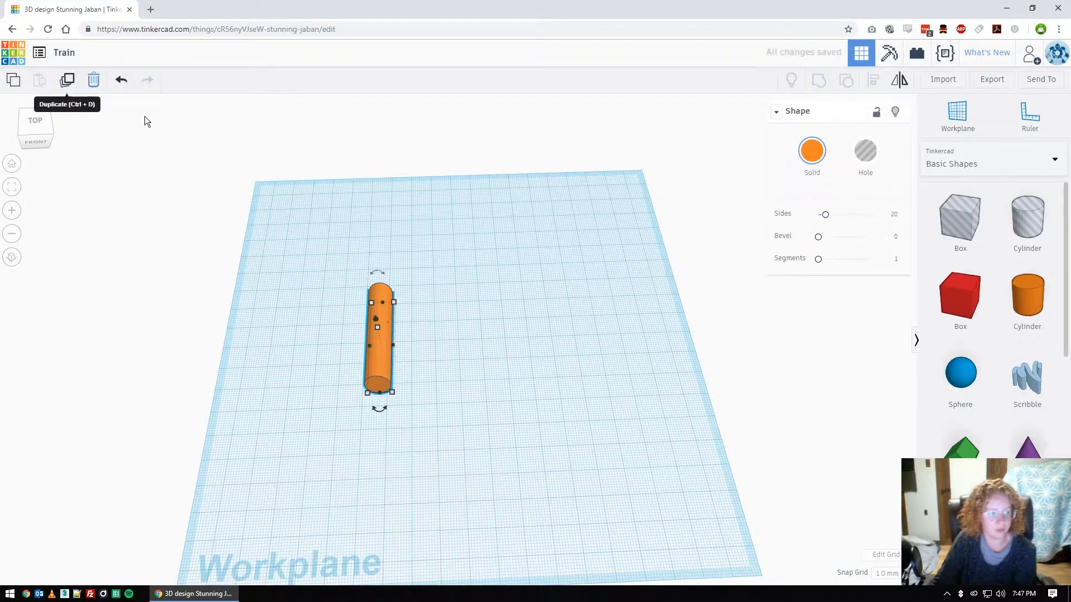
pyautogui.moveTo(383, 360); pyautogui.dragTo(430, 355)
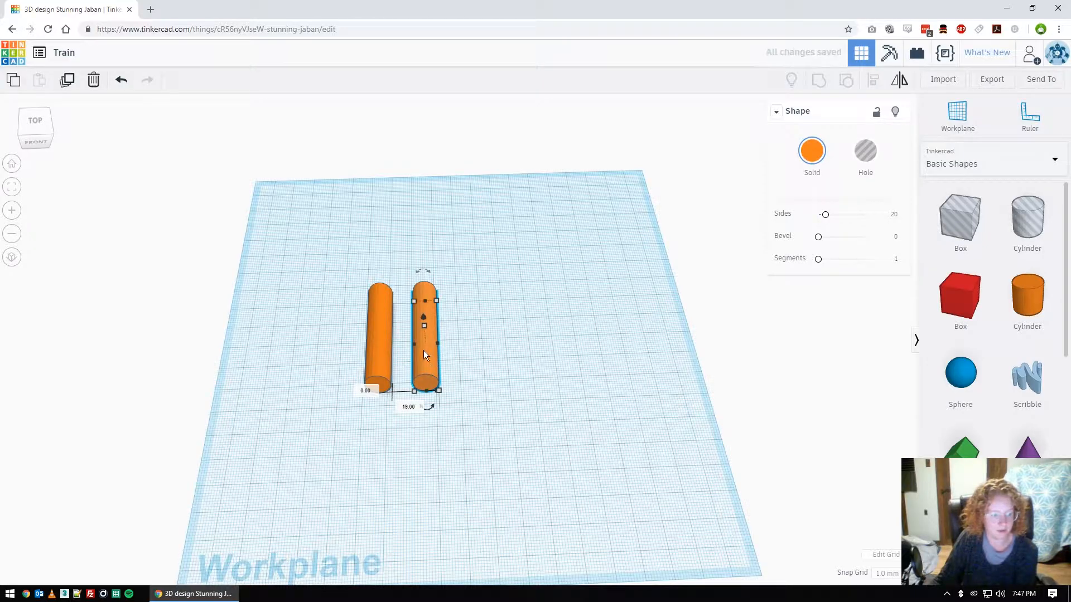
pyautogui.click(68, 82)
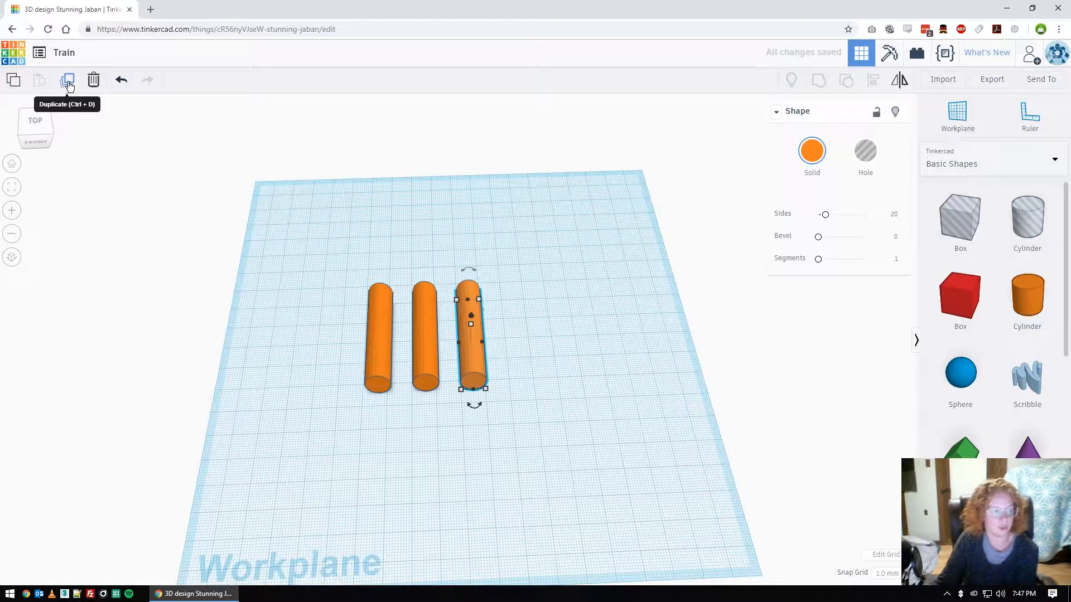
pyautogui.click(68, 82)
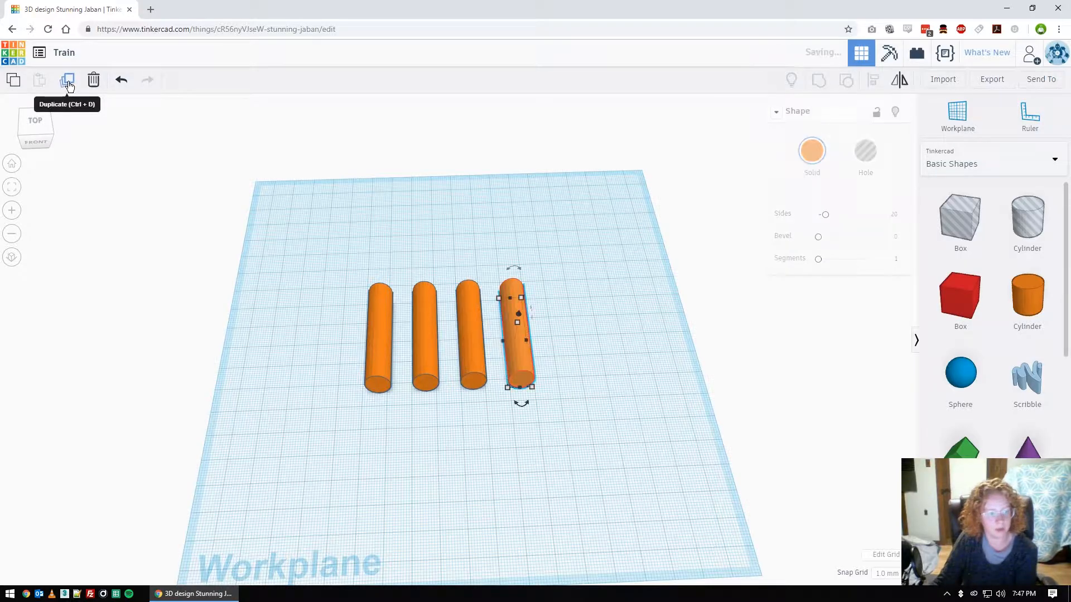
pyautogui.click(591, 357)
# - Add a solid box, raise it above the workplane and move it over the two leftmost cylinders
pyautogui.moveTo(670, 411); pyautogui.dragTo(657, 337, button='right')
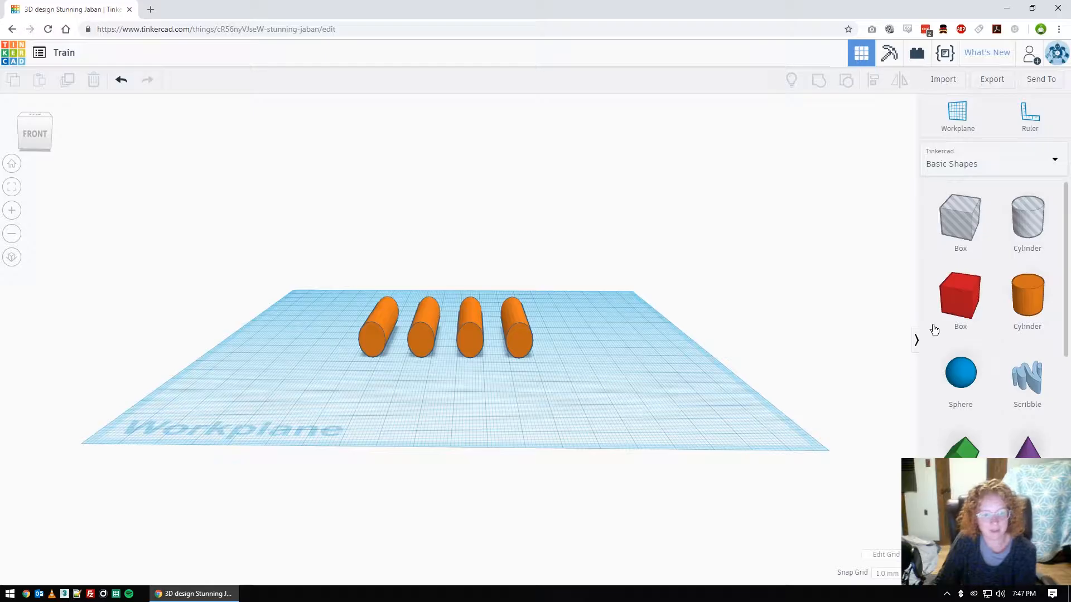
pyautogui.moveTo(962, 300); pyautogui.dragTo(565, 378)
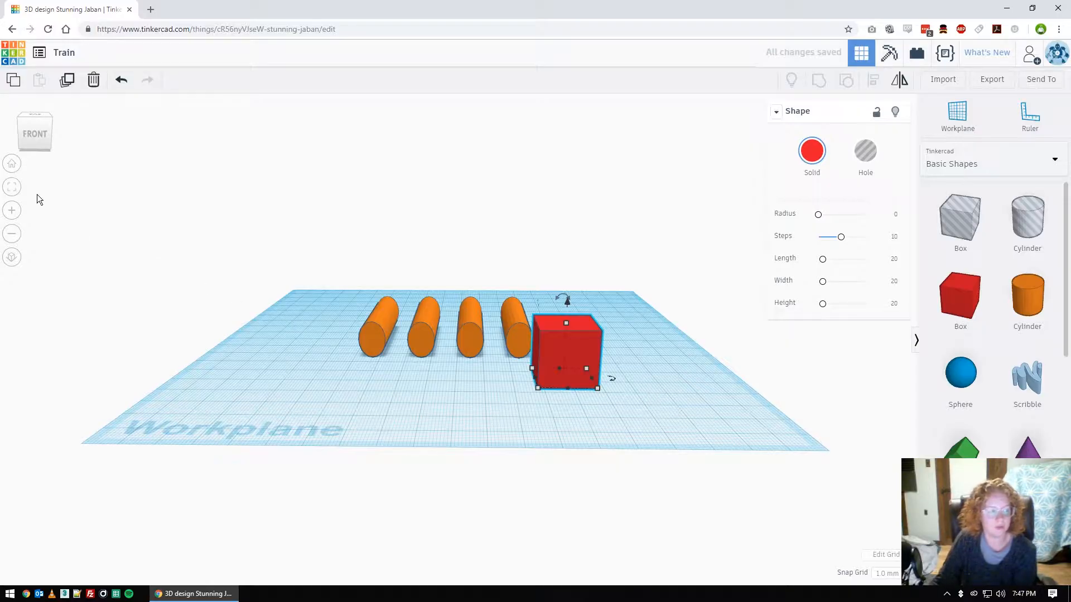
pyautogui.click(16, 167)
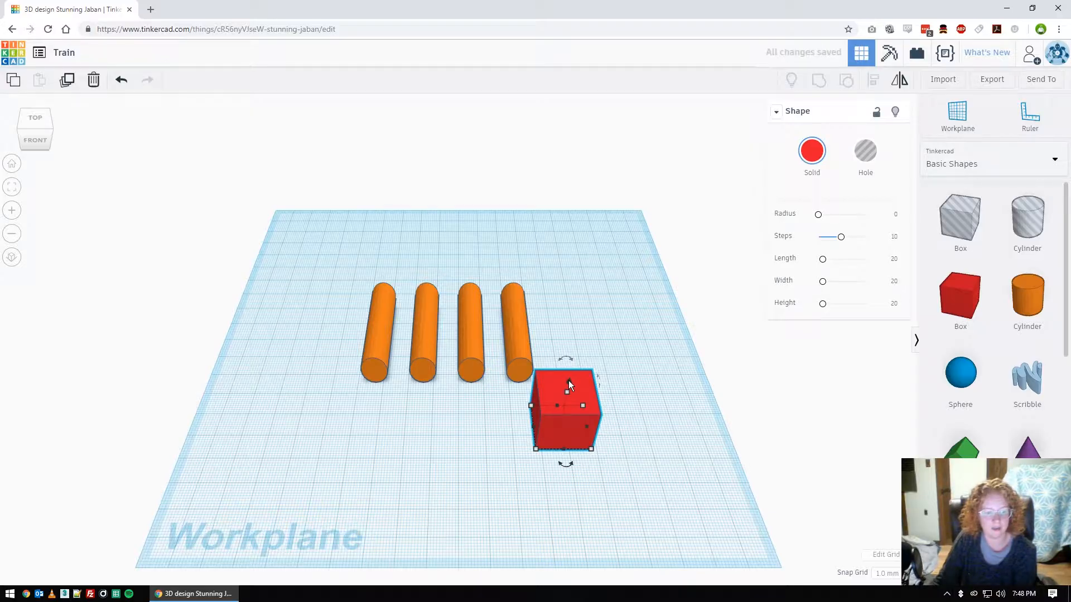
pyautogui.moveTo(567, 381); pyautogui.dragTo(569, 370)
pyautogui.moveTo(650, 413); pyautogui.dragTo(638, 390, button='right')
pyautogui.moveTo(574, 359); pyautogui.dragTo(389, 304)
pyautogui.moveTo(600, 308); pyautogui.dragTo(597, 270, button='right')
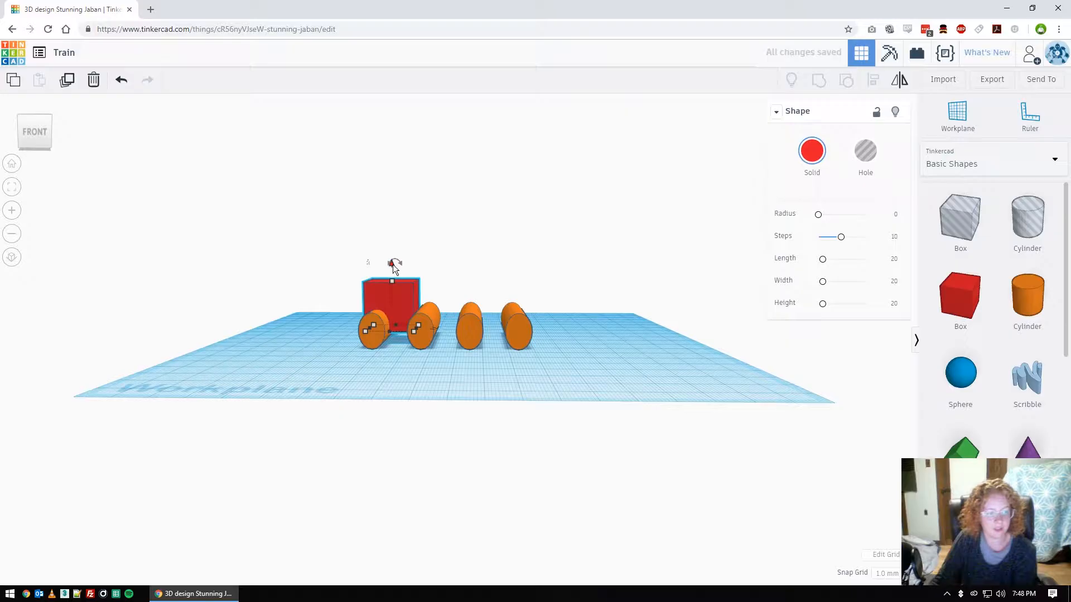
# - Stretch the red box over all four cylinders to about 69 mm long and 36 mm wide, leaving the cylinder ends protruding
pyautogui.moveTo(584, 297); pyautogui.dragTo(594, 327, button='right')
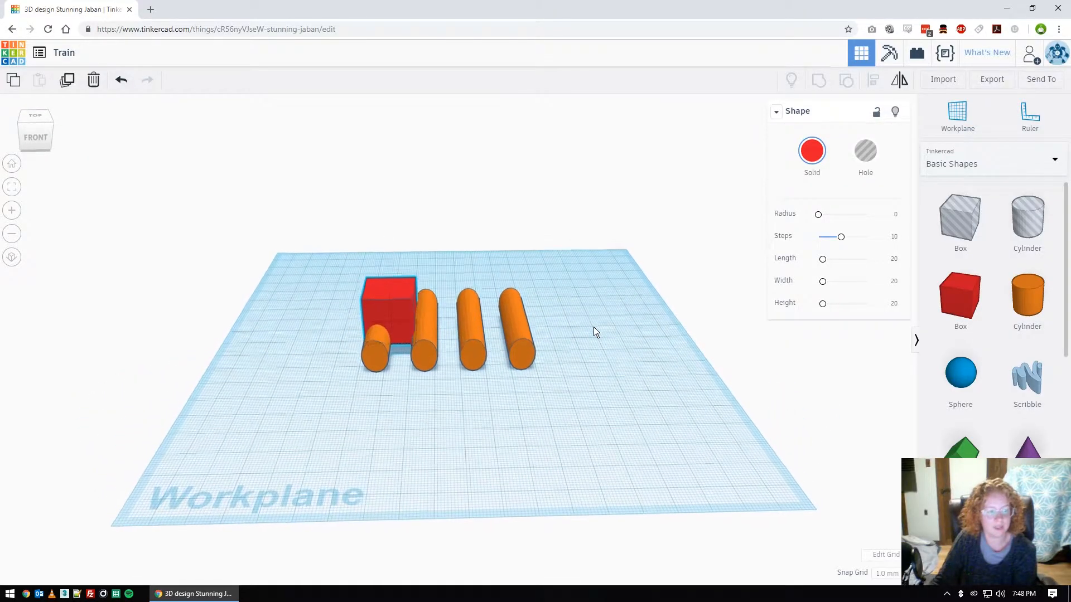
pyautogui.moveTo(415, 342); pyautogui.dragTo(536, 342)
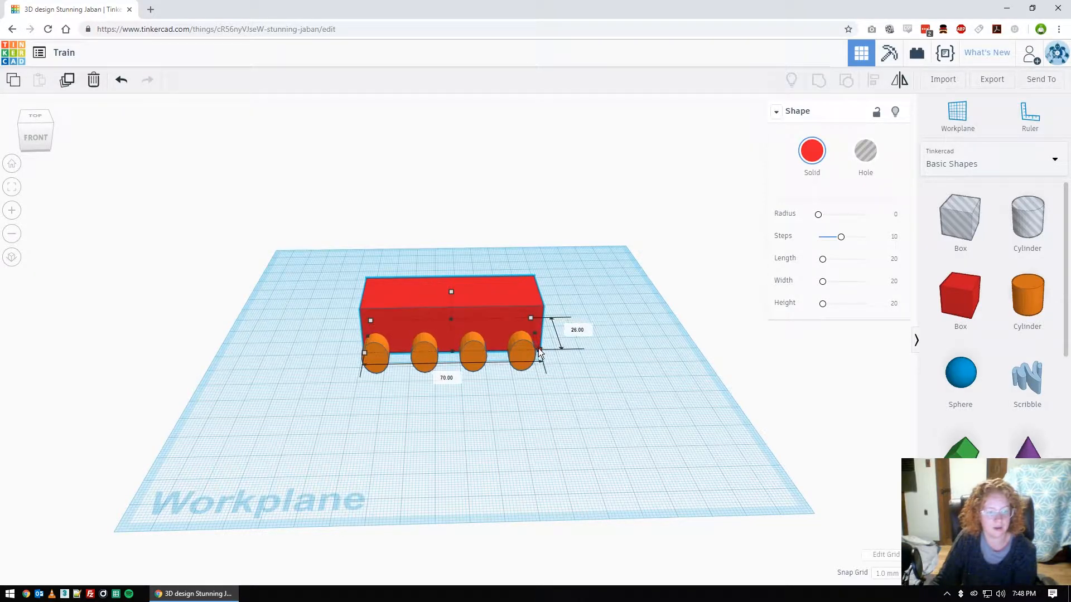
pyautogui.moveTo(636, 322); pyautogui.dragTo(646, 420, button='right')
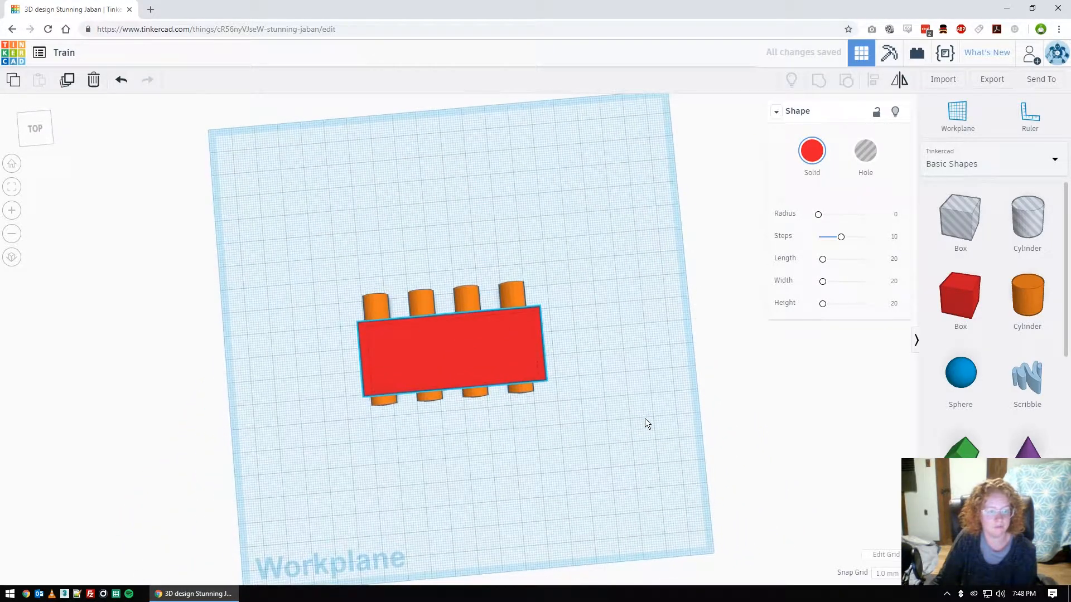
pyautogui.click(532, 307)
pyautogui.moveTo(532, 308); pyautogui.dragTo(528, 295)
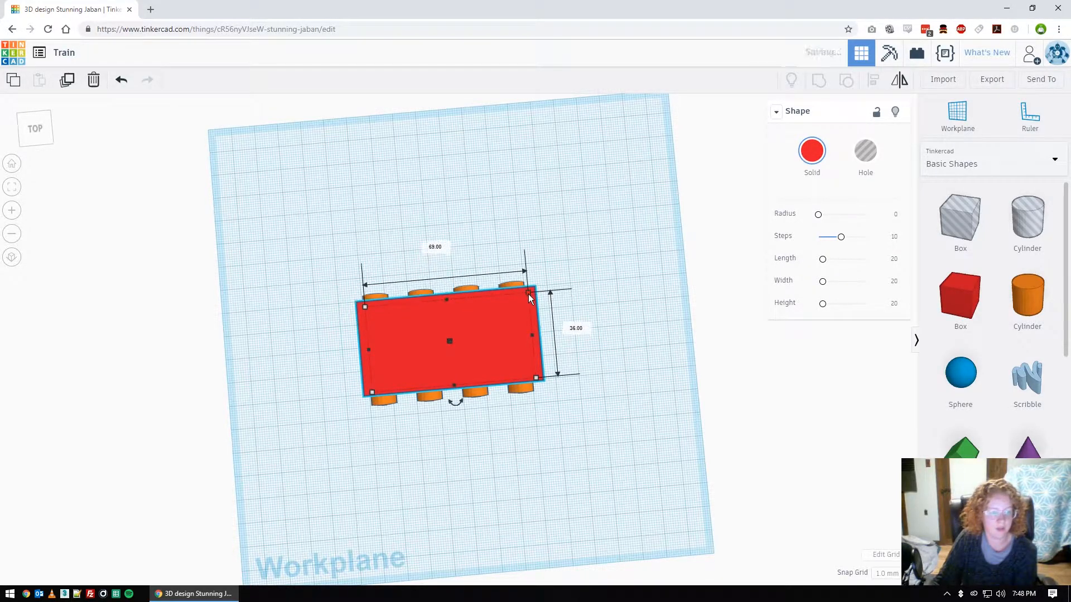
pyautogui.moveTo(617, 361); pyautogui.dragTo(625, 301, button='right')
pyautogui.moveTo(625, 337); pyautogui.dragTo(554, 315, button='right')
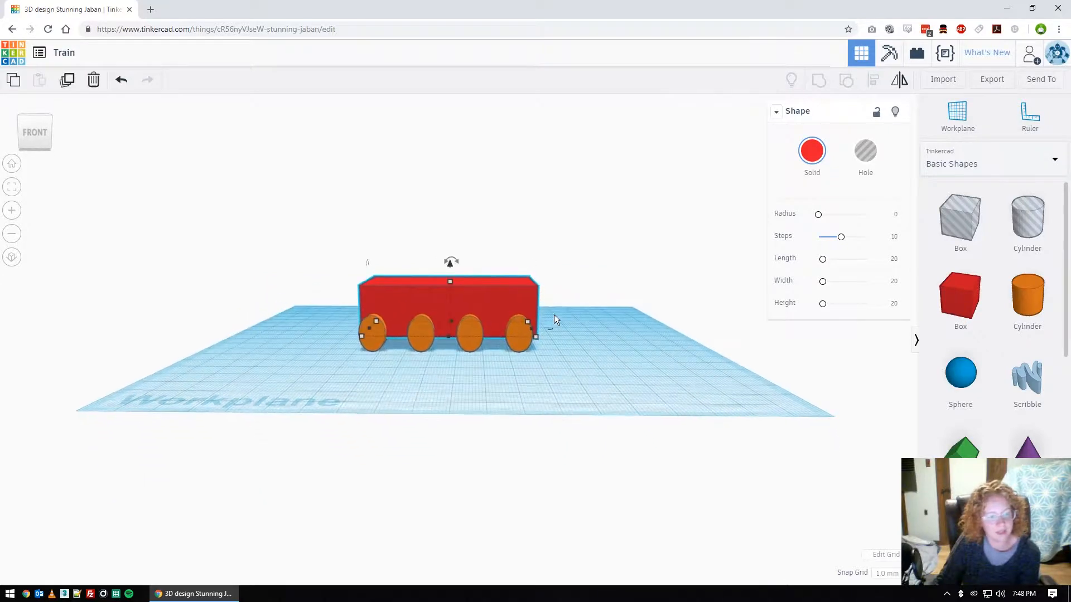
# - Inspect how the red body sits on the four wheels above the workplane from the front and from above
pyautogui.click(373, 363)
pyautogui.moveTo(365, 363); pyautogui.dragTo(372, 316, button='right')
pyautogui.click(373, 316)
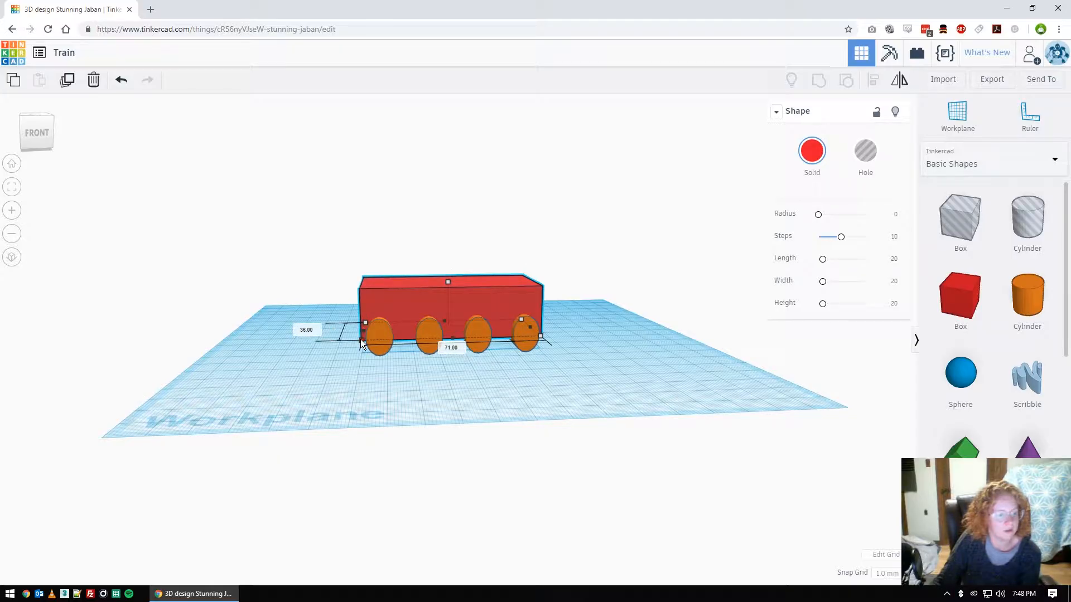
pyautogui.click(590, 383)
pyautogui.moveTo(590, 384); pyautogui.dragTo(571, 365, button='right')
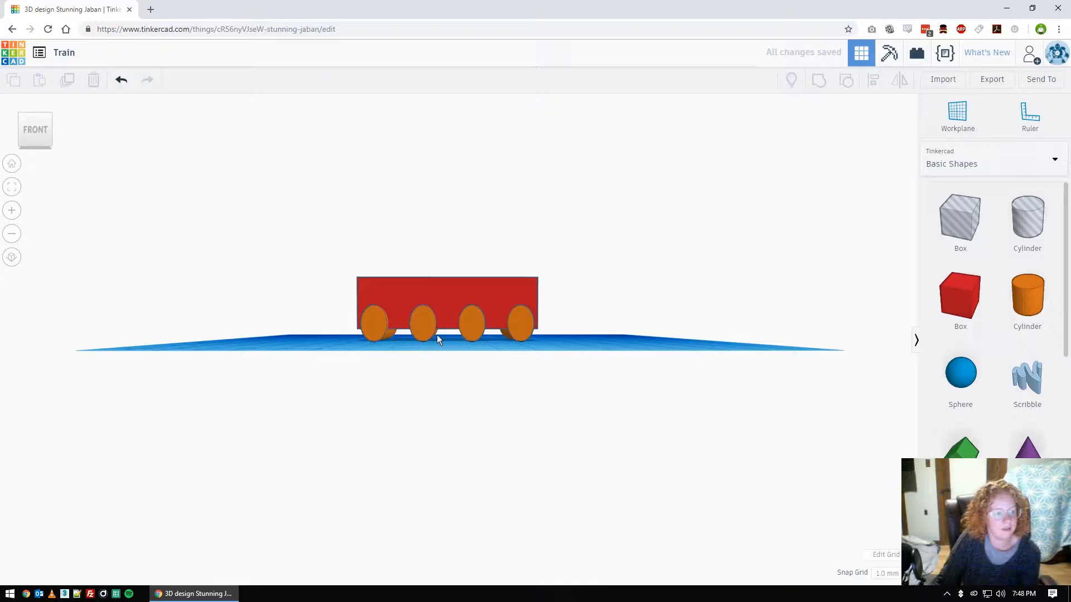
pyautogui.moveTo(590, 328); pyautogui.dragTo(610, 365, button='right')
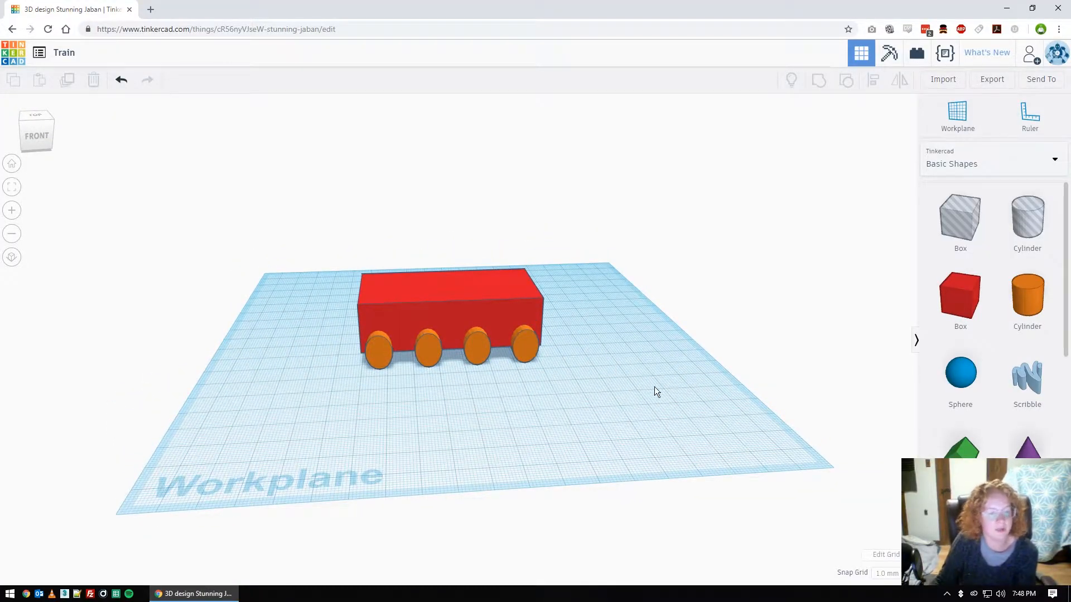
pyautogui.click(12, 164)
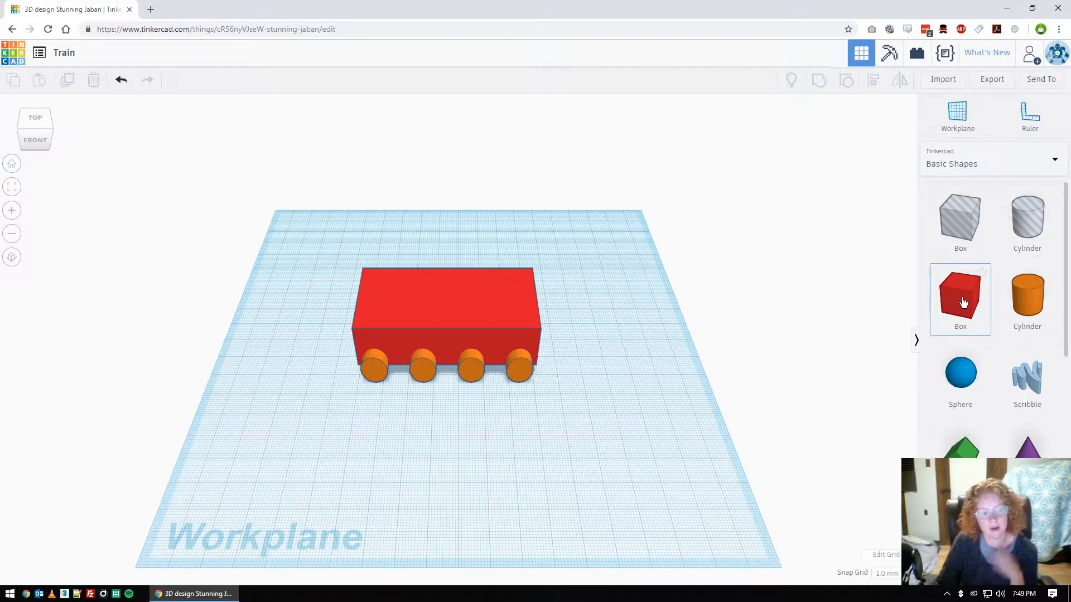
# - Add a solid box in front of the train and stretch it wider to the right
pyautogui.moveTo(963, 302); pyautogui.dragTo(486, 466)
pyautogui.moveTo(610, 447); pyautogui.dragTo(612, 412, button='right')
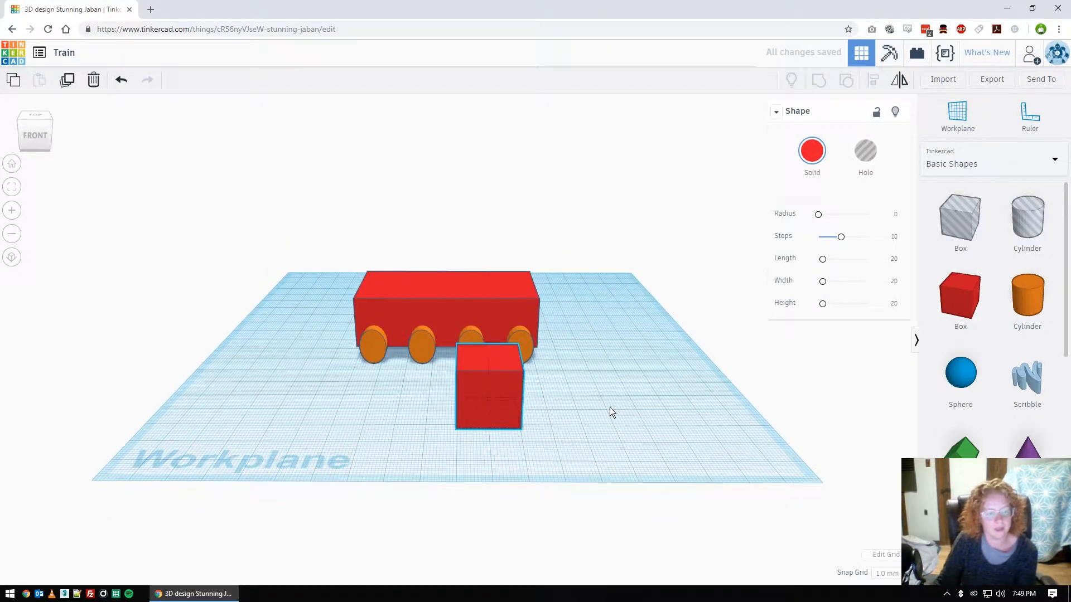
pyautogui.moveTo(521, 429)
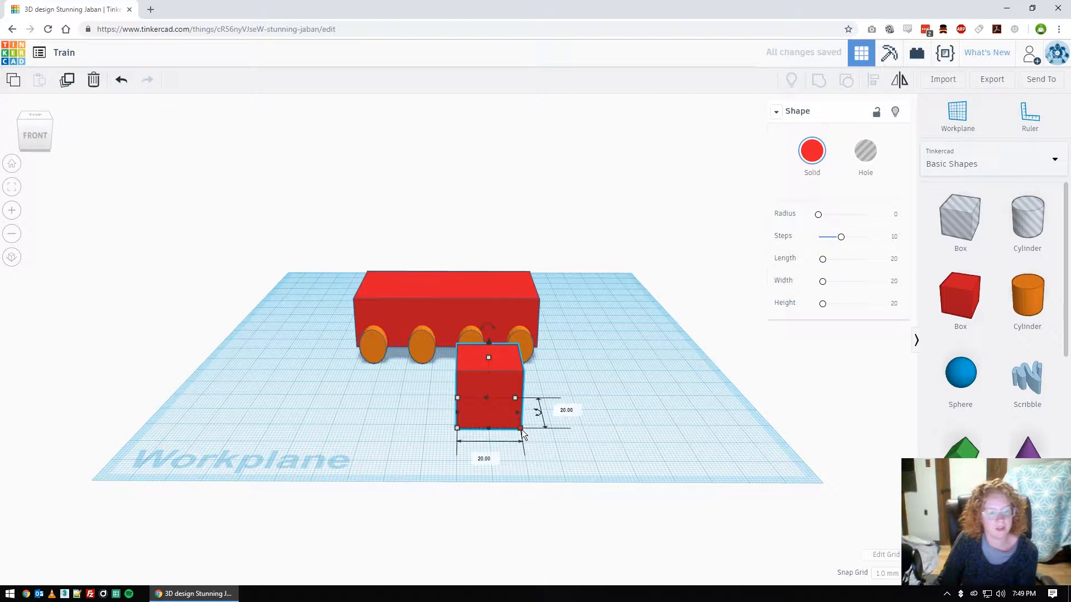
pyautogui.moveTo(521, 430); pyautogui.dragTo(558, 435)
pyautogui.moveTo(624, 397); pyautogui.dragTo(639, 370, button='right')
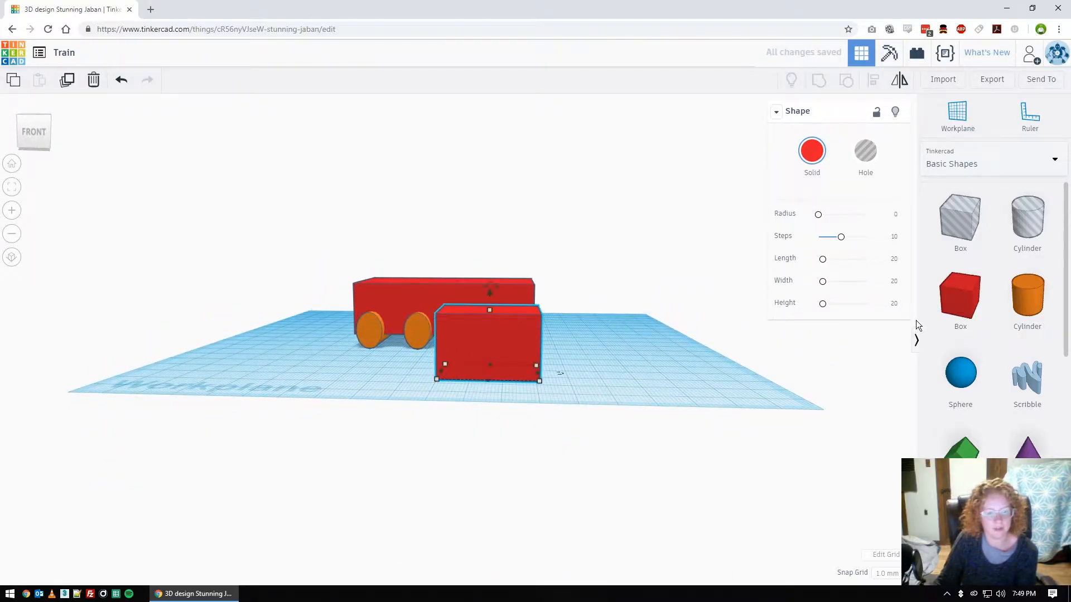
pyautogui.moveTo(834, 375); pyautogui.dragTo(674, 402, button='right')
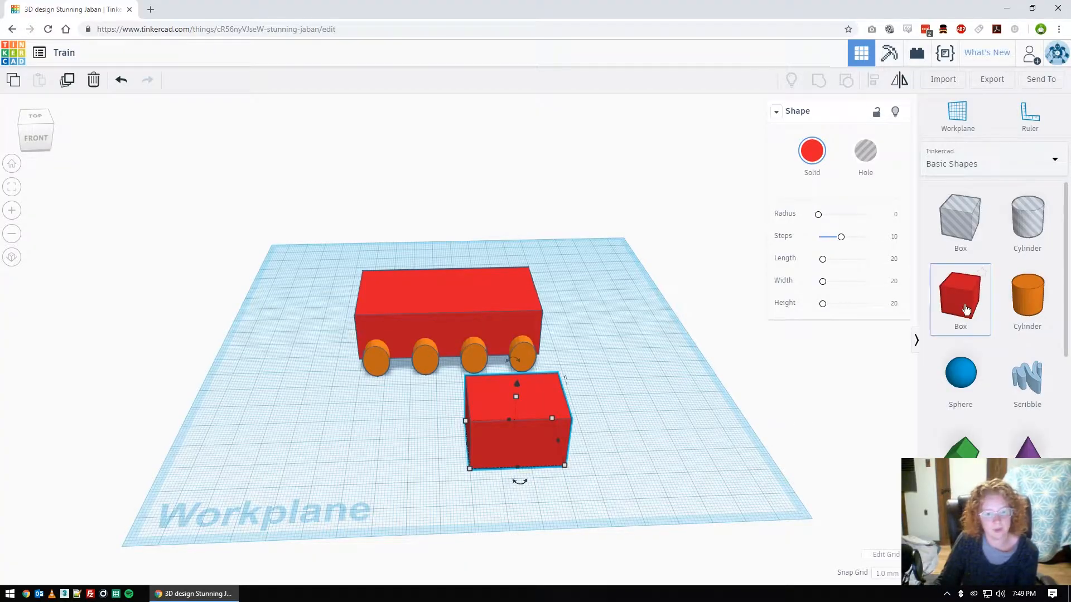
# - Add another solid box to the right of the widened box and reduce its height to 15 mm
pyautogui.moveTo(967, 307); pyautogui.dragTo(634, 444)
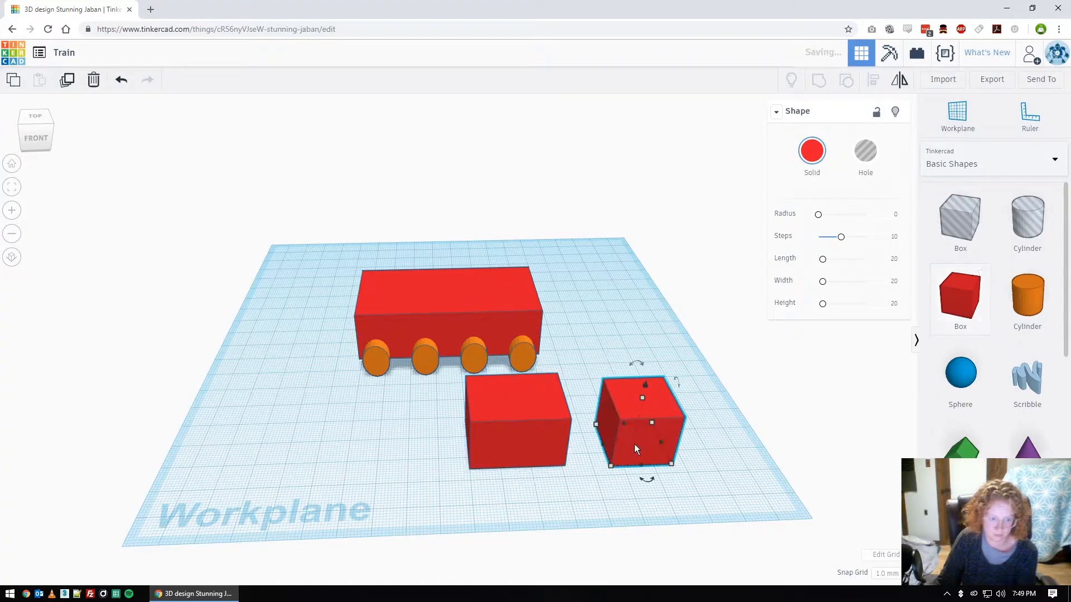
pyautogui.moveTo(719, 436); pyautogui.dragTo(701, 399, button='right')
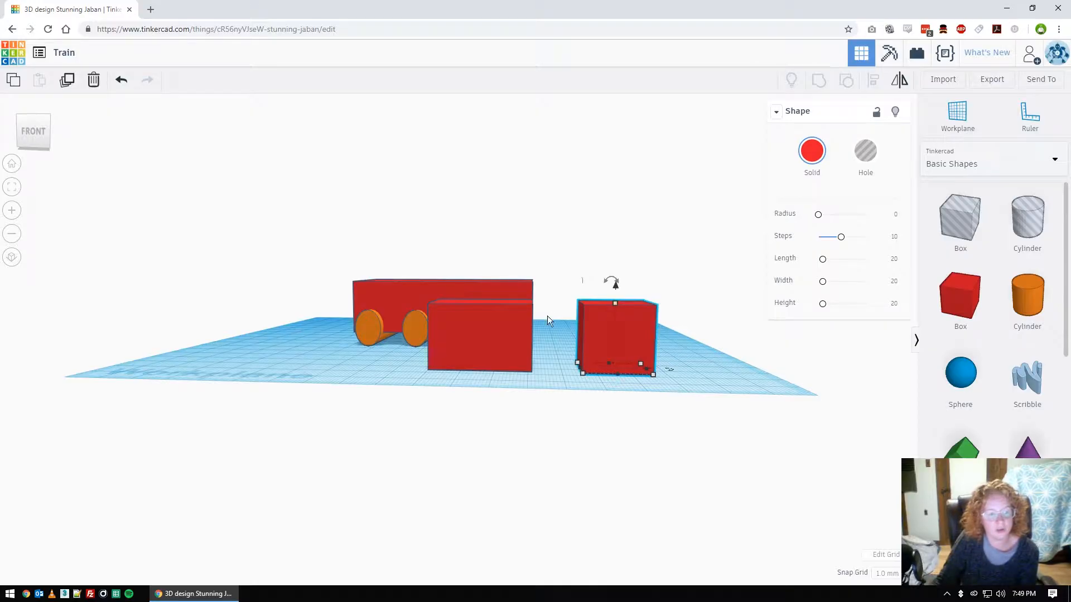
pyautogui.moveTo(674, 355); pyautogui.dragTo(741, 356, button='right')
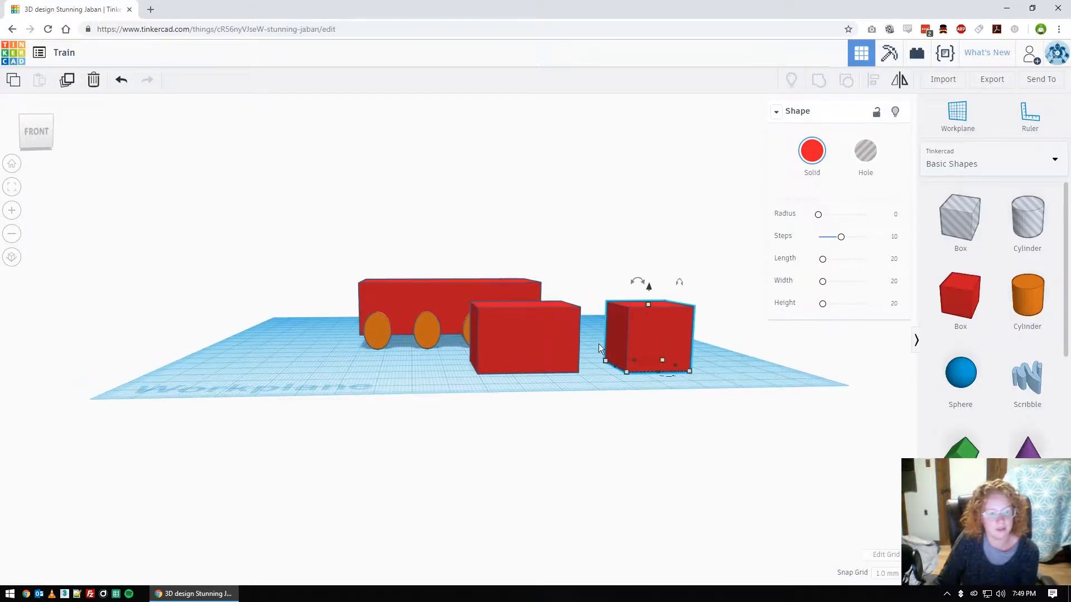
pyautogui.click(537, 340)
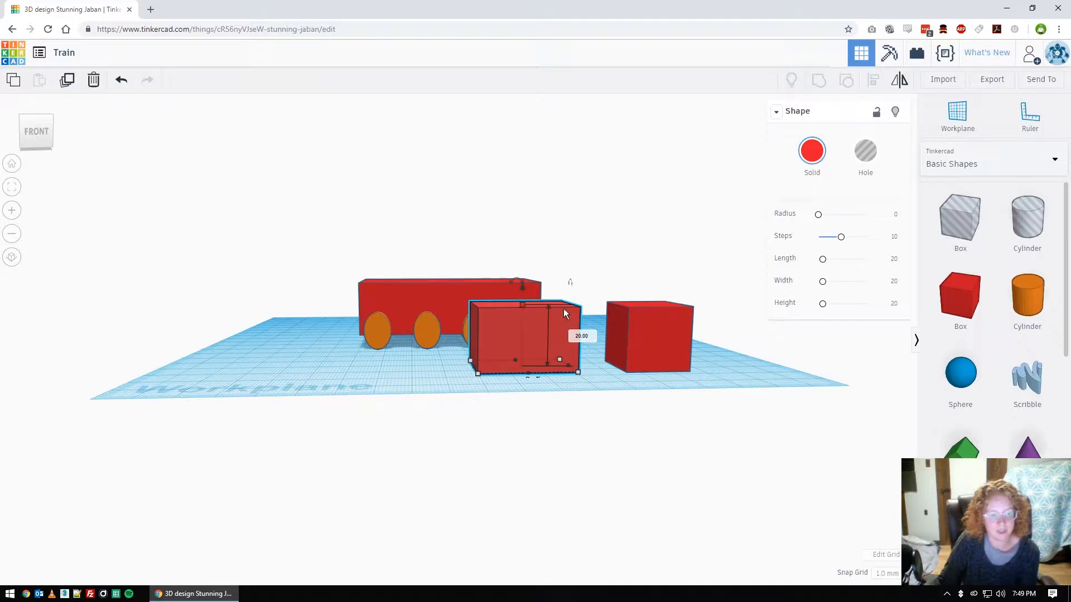
pyautogui.click(669, 321)
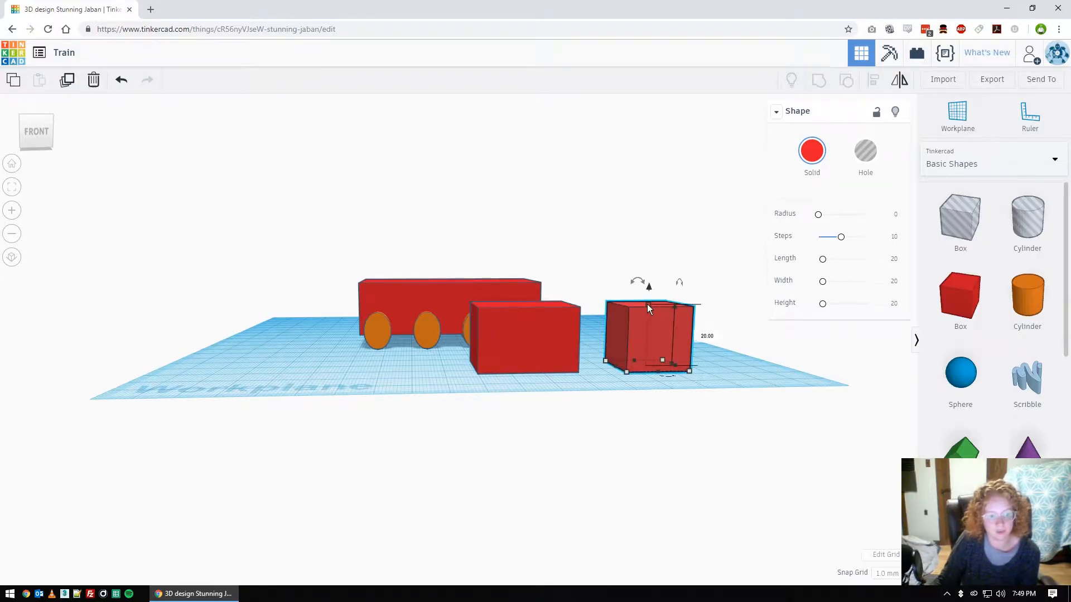
pyautogui.moveTo(647, 305); pyautogui.dragTo(648, 319)
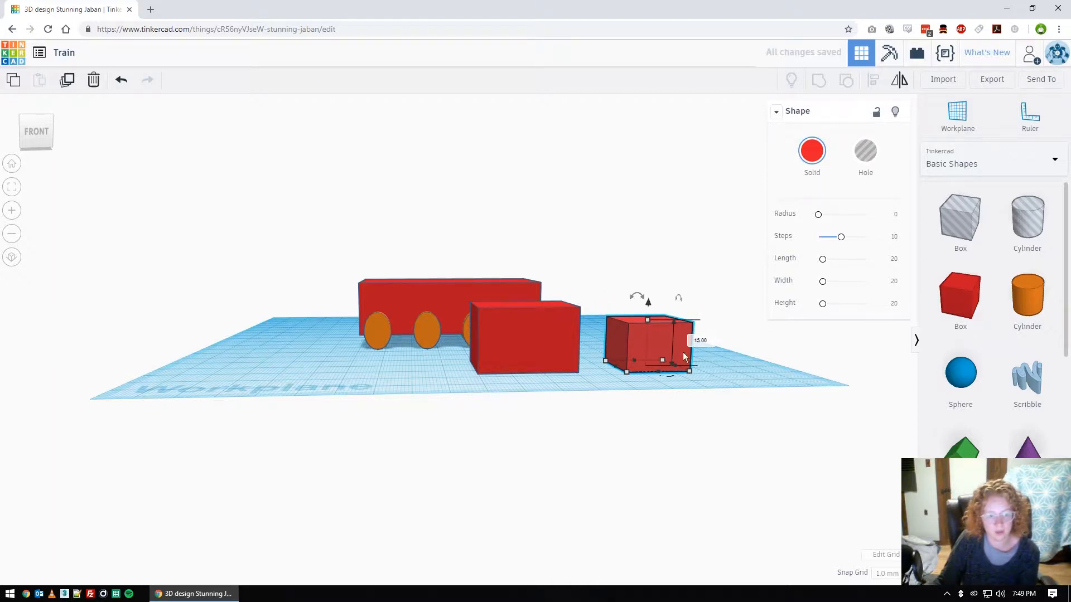
# - Lengthen the 15 mm high box front to back and move it 39 mm left, through the wider box with both ends protruding
pyautogui.moveTo(728, 373); pyautogui.dragTo(737, 410, button='right')
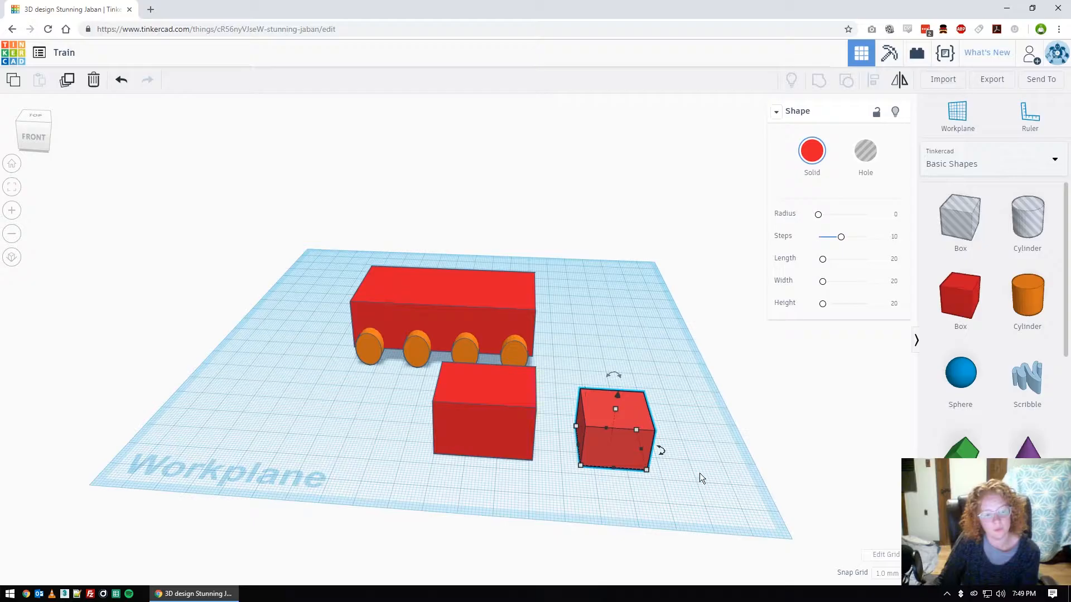
pyautogui.moveTo(556, 477); pyautogui.dragTo(517, 330, button='right')
pyautogui.moveTo(661, 304); pyautogui.dragTo(657, 401, button='right')
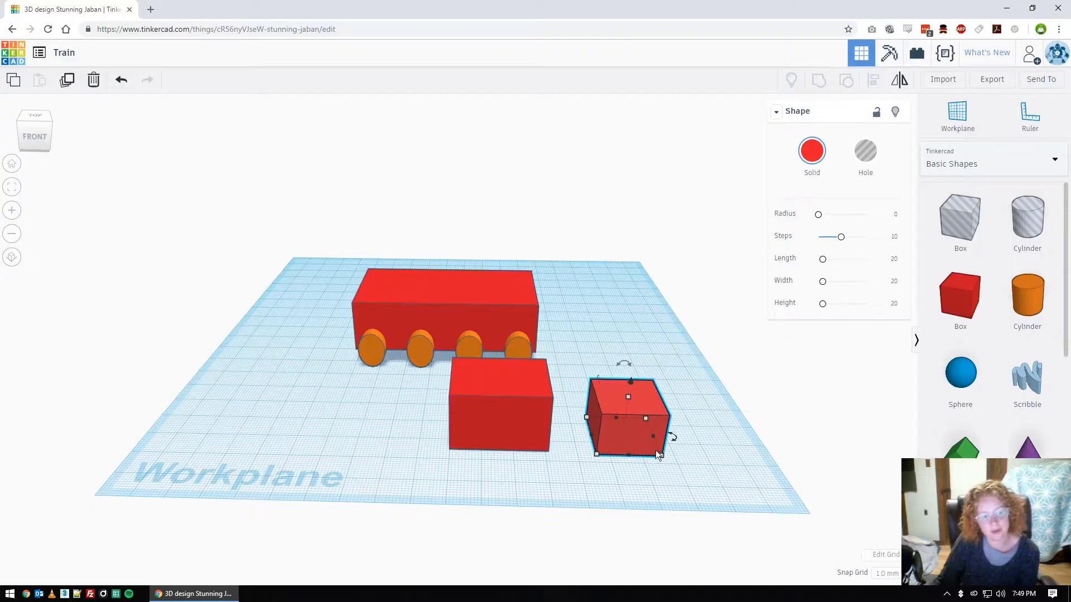
pyautogui.moveTo(660, 456); pyautogui.dragTo(504, 429)
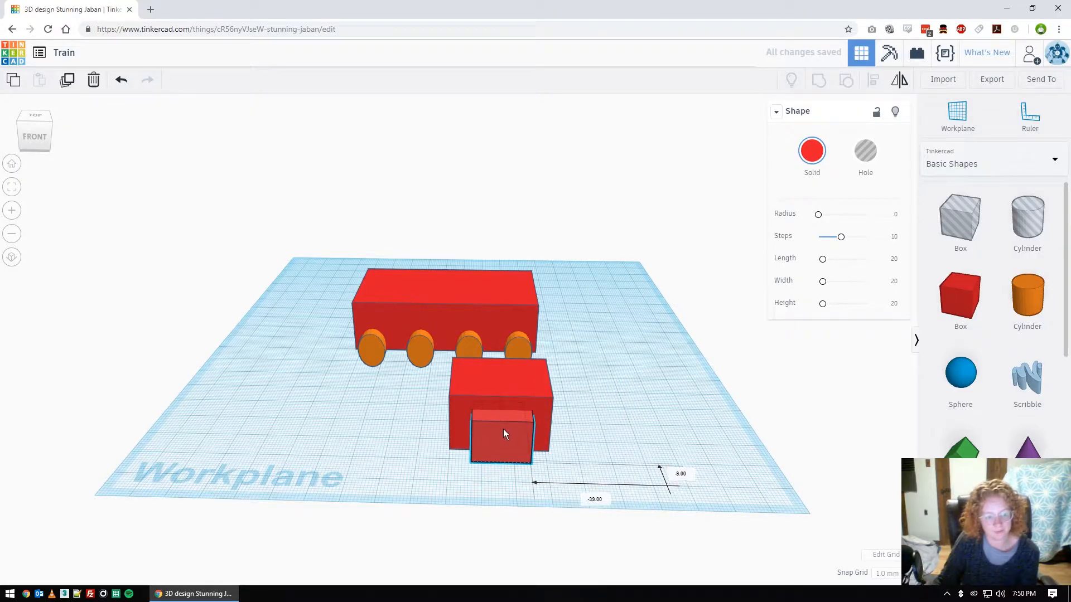
pyautogui.moveTo(620, 400); pyautogui.dragTo(571, 409, button='right')
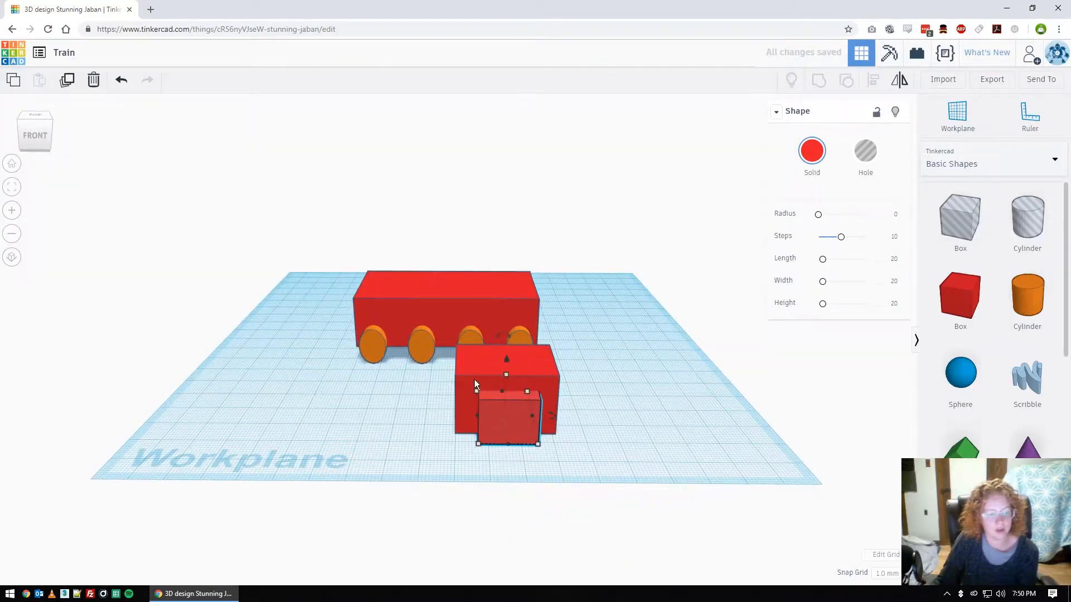
pyautogui.moveTo(605, 446); pyautogui.dragTo(636, 404, button='right')
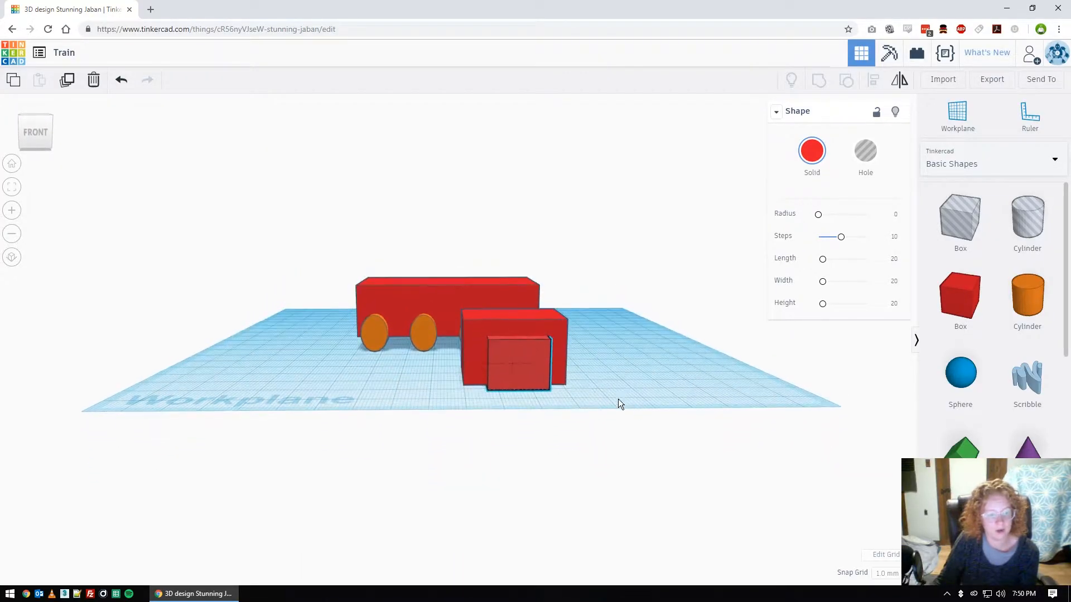
pyautogui.moveTo(469, 419); pyautogui.dragTo(583, 469, button='right')
pyautogui.moveTo(601, 511); pyautogui.dragTo(413, 430, button='right')
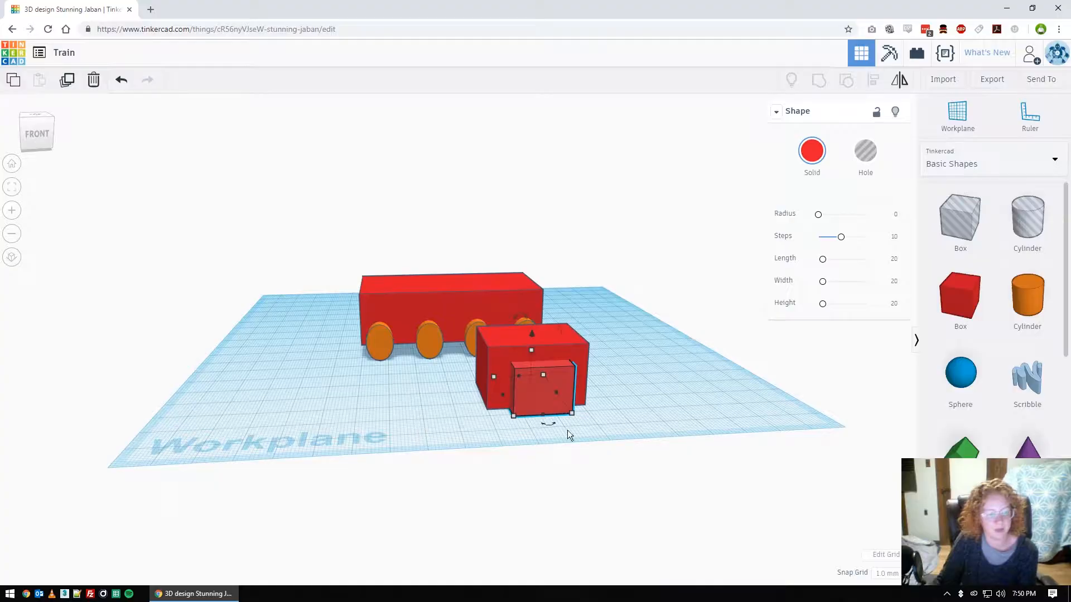
# - Turn the low box running through the wider red box into a hole
pyautogui.click(674, 419)
pyautogui.moveTo(654, 410); pyautogui.dragTo(567, 438, button='right')
pyautogui.click(497, 427)
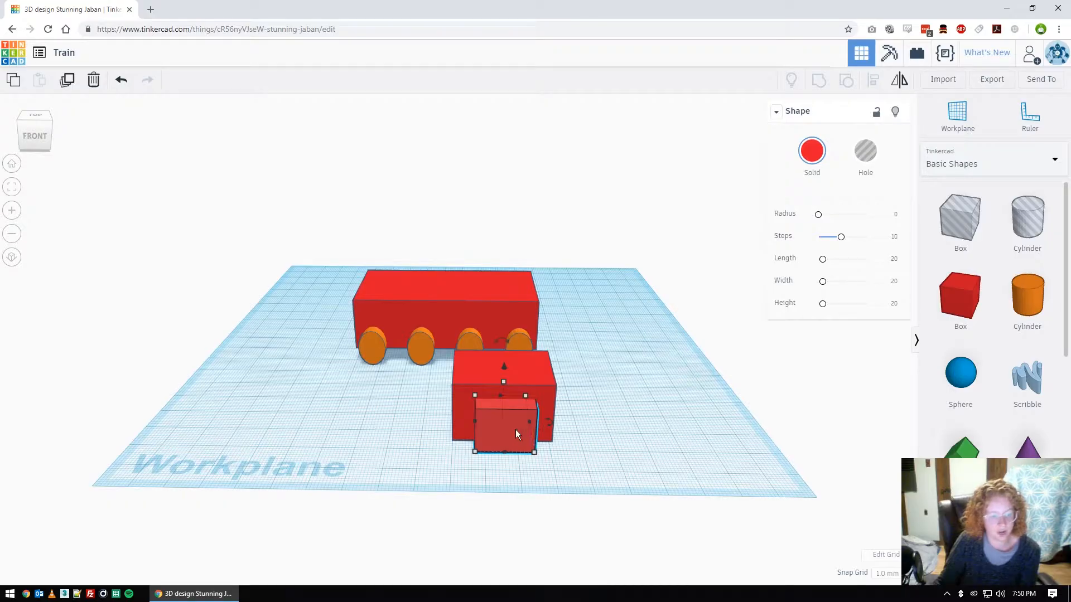
pyautogui.moveTo(641, 402); pyautogui.dragTo(645, 434, button='right')
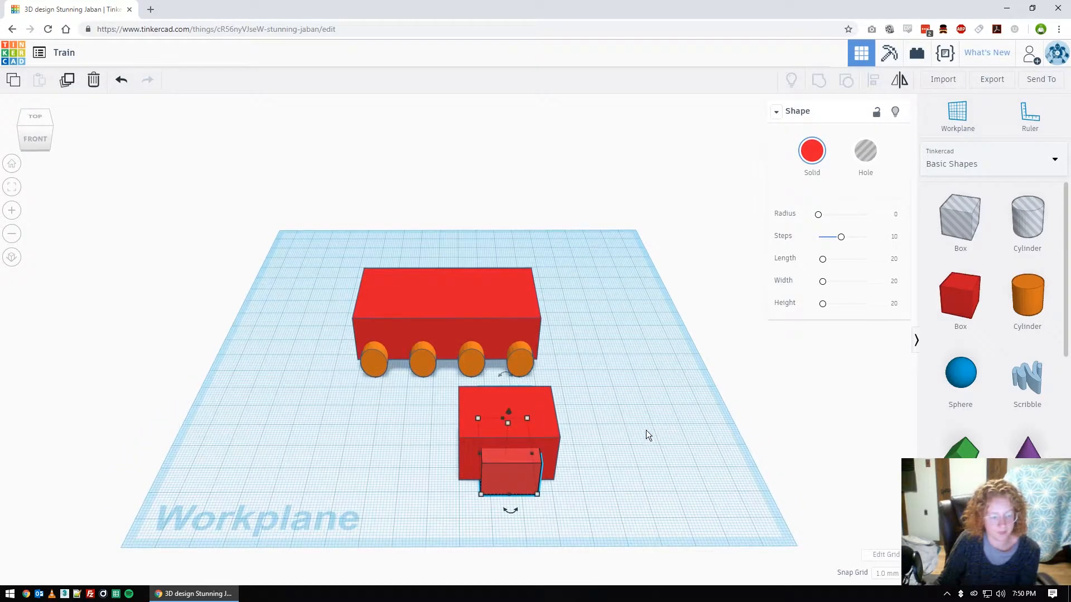
pyautogui.click(864, 156)
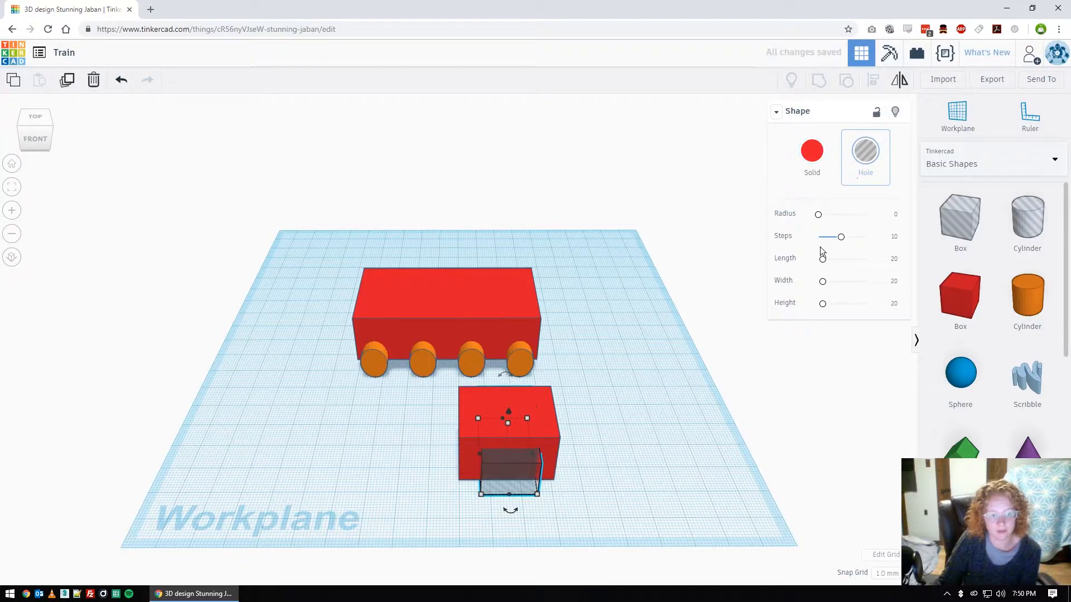
pyautogui.moveTo(683, 384); pyautogui.dragTo(677, 354, button='right')
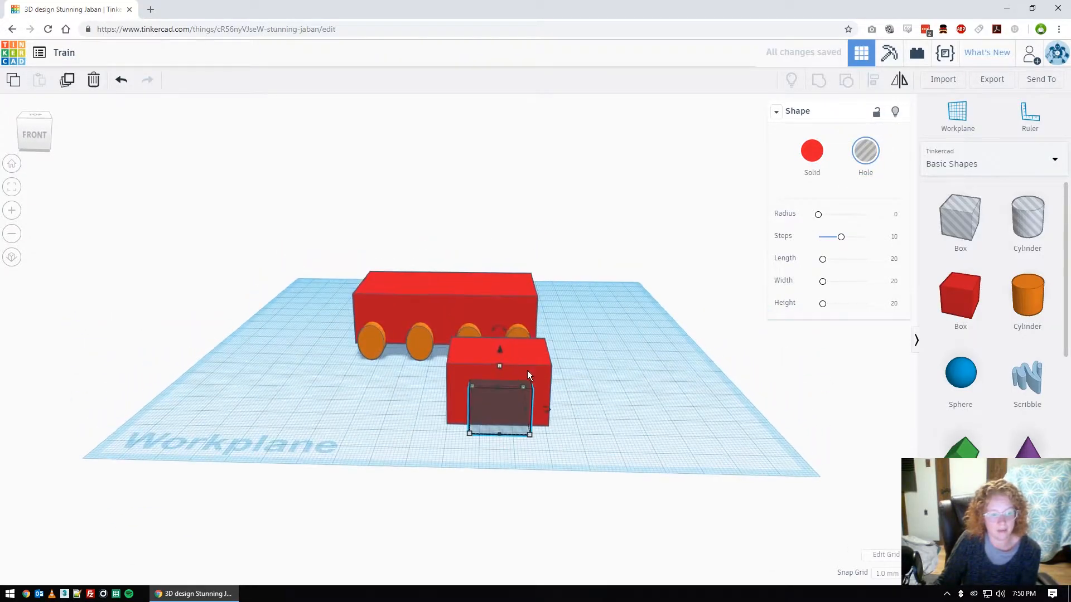
pyautogui.moveTo(621, 381); pyautogui.dragTo(663, 428, button='right')
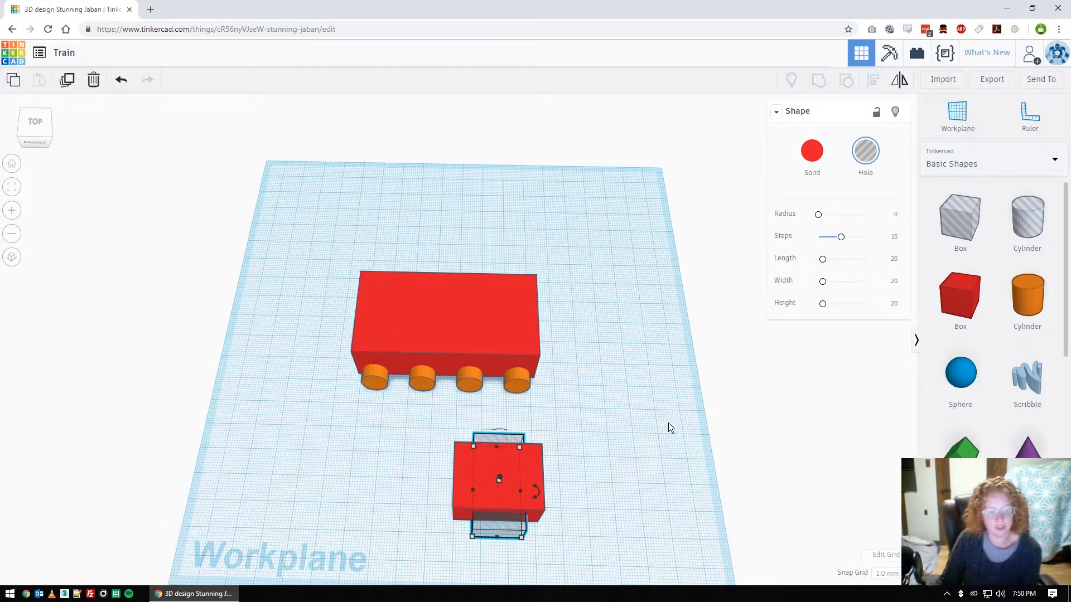
pyautogui.moveTo(641, 457); pyautogui.dragTo(640, 433, button='right')
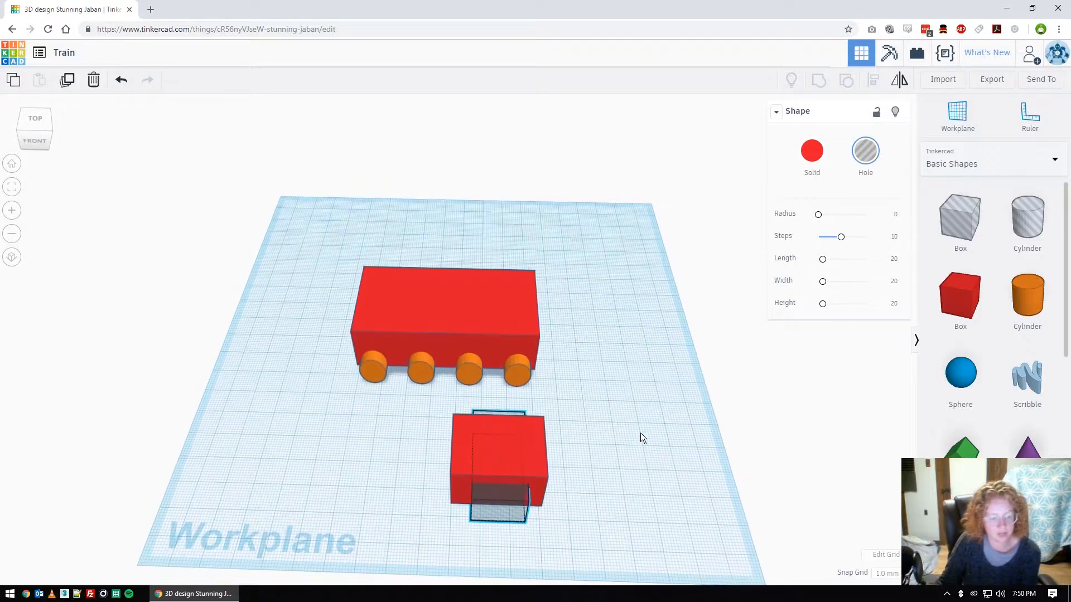
pyautogui.moveTo(468, 434); pyautogui.dragTo(613, 523)
pyautogui.click(654, 470)
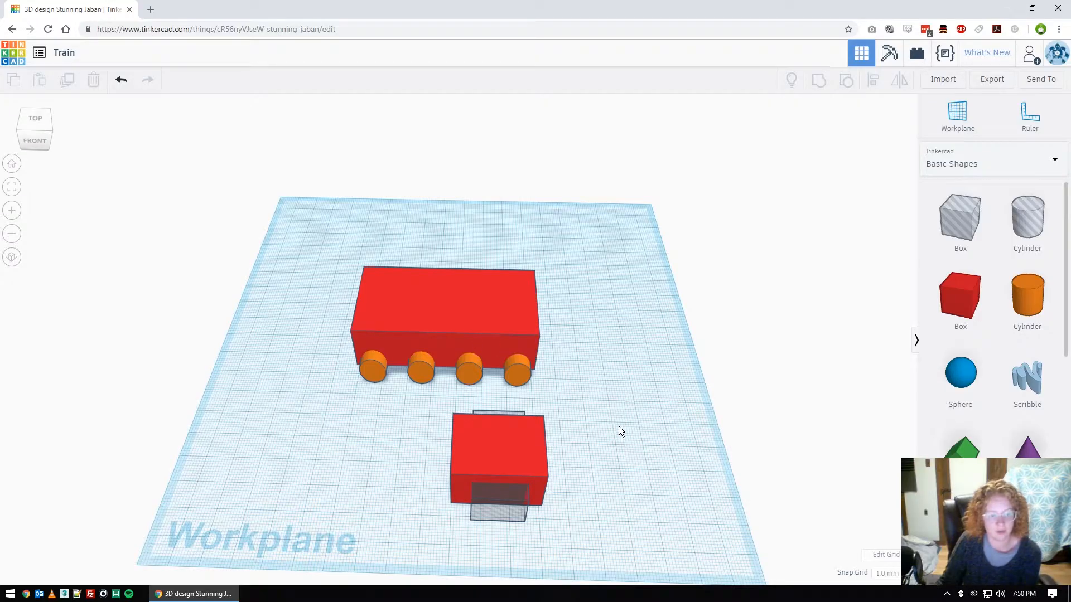
pyautogui.moveTo(628, 407); pyautogui.dragTo(630, 419, button='right')
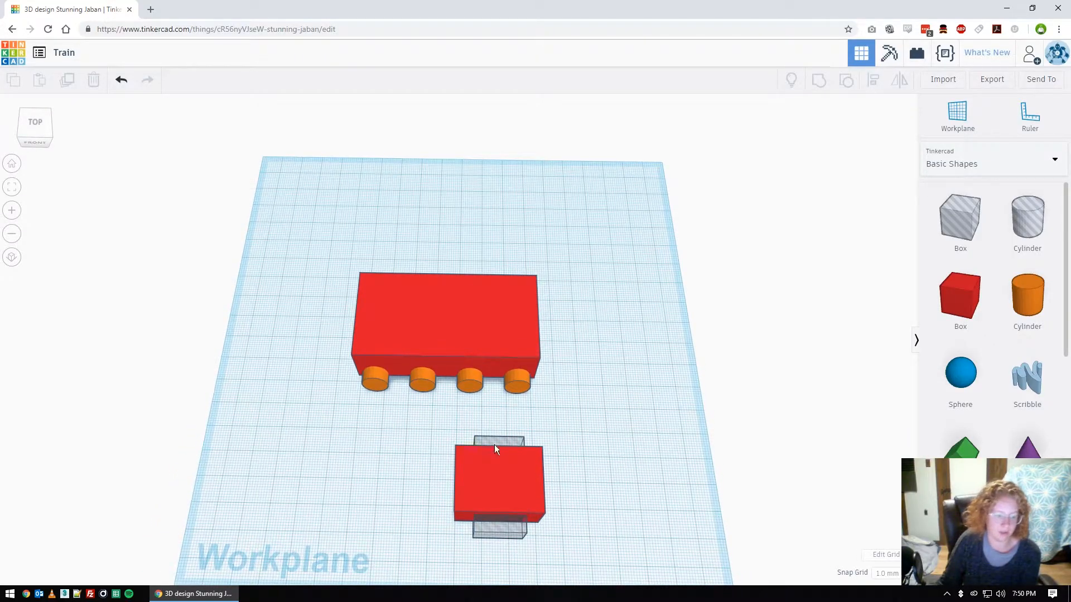
pyautogui.moveTo(425, 417); pyautogui.dragTo(612, 550)
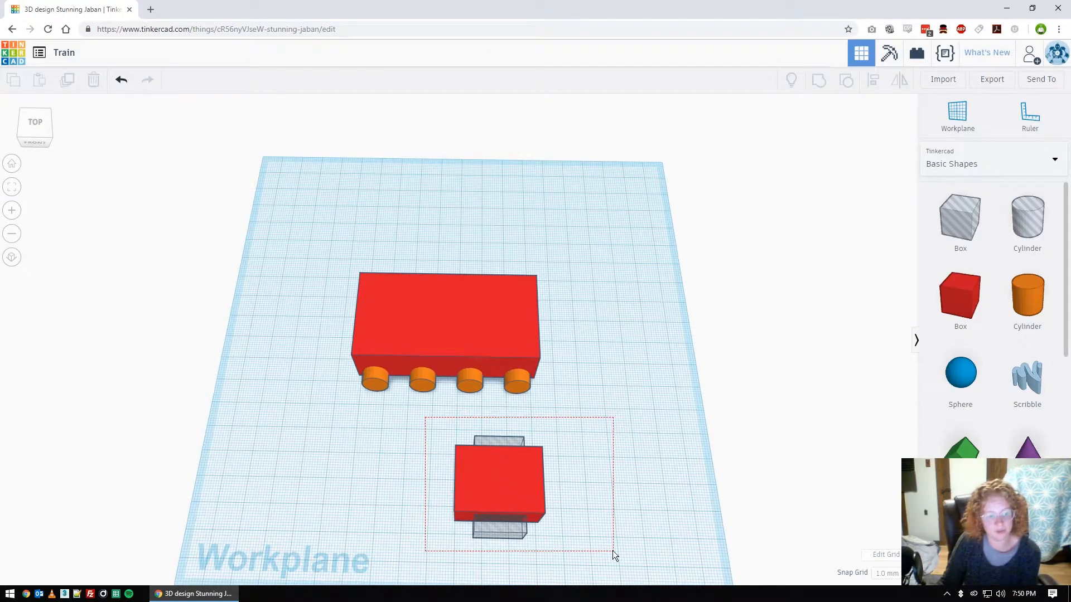
pyautogui.moveTo(612, 550); pyautogui.dragTo(612, 550)
pyautogui.moveTo(652, 533); pyautogui.dragTo(504, 401, button='right')
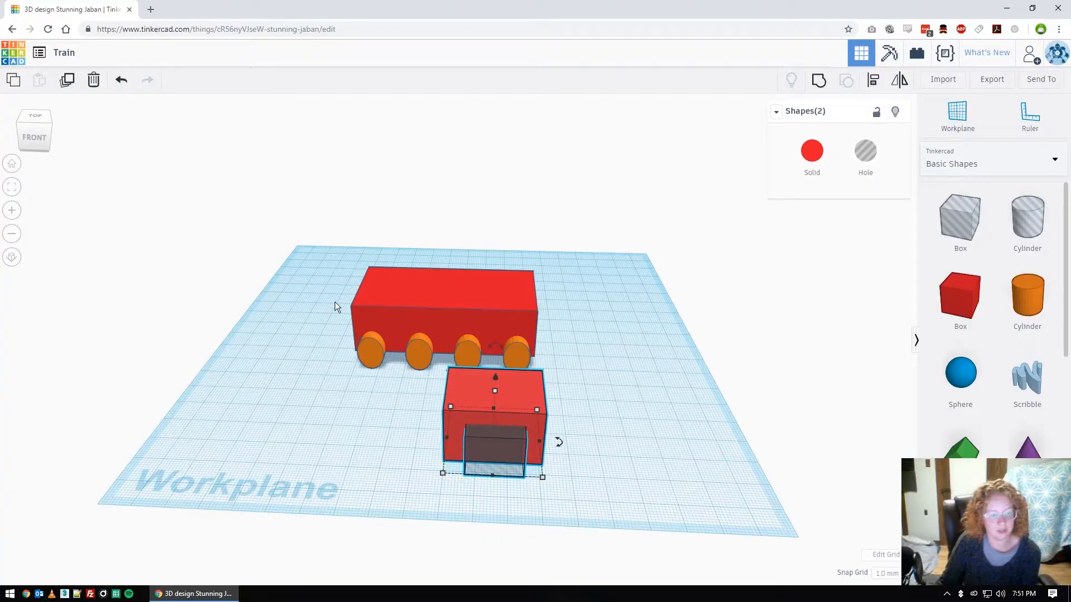
pyautogui.moveTo(417, 386); pyautogui.dragTo(583, 479)
pyautogui.click(630, 369)
# - Group the wide red box with the hole box to cut an opening through it
pyautogui.moveTo(631, 370); pyautogui.dragTo(645, 423, button='right')
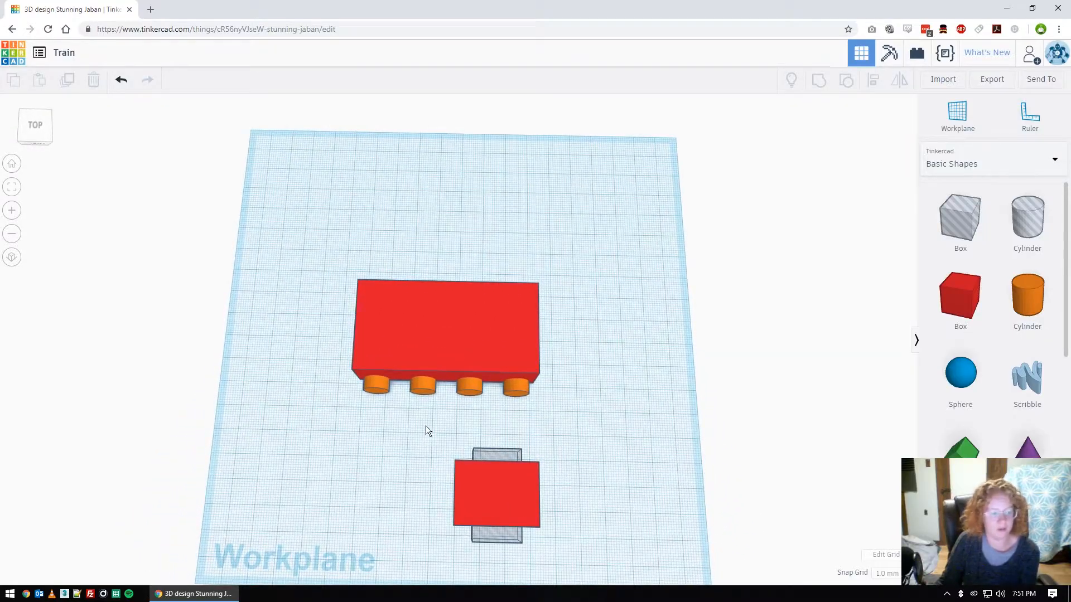
pyautogui.moveTo(426, 424); pyautogui.dragTo(595, 561)
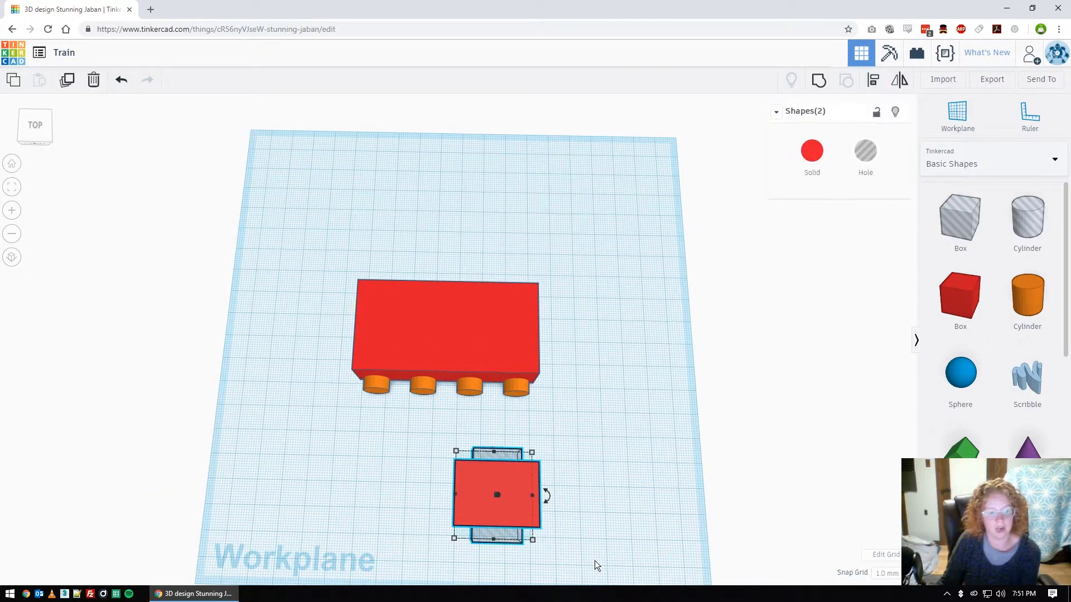
pyautogui.click(819, 83)
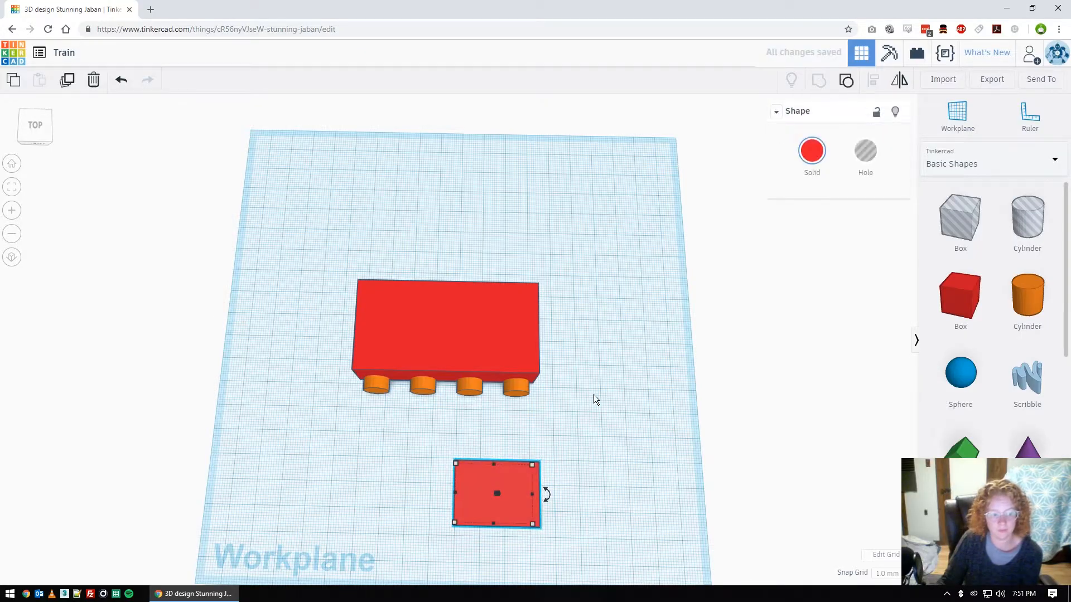
# - Move the grouped arch 33 mm to the left, in front of the left part of the train, and deselect it
pyautogui.moveTo(620, 452); pyautogui.dragTo(574, 410, button='right')
pyautogui.click(637, 365)
pyautogui.moveTo(530, 393); pyautogui.dragTo(421, 389)
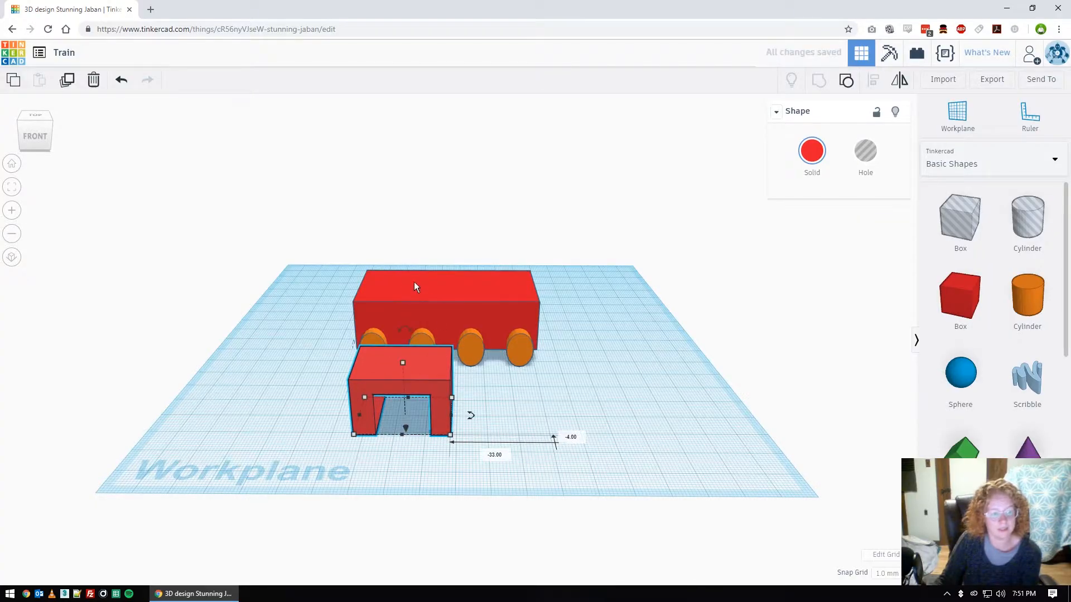
pyautogui.moveTo(571, 396); pyautogui.dragTo(469, 347, button='right')
pyautogui.click(507, 366)
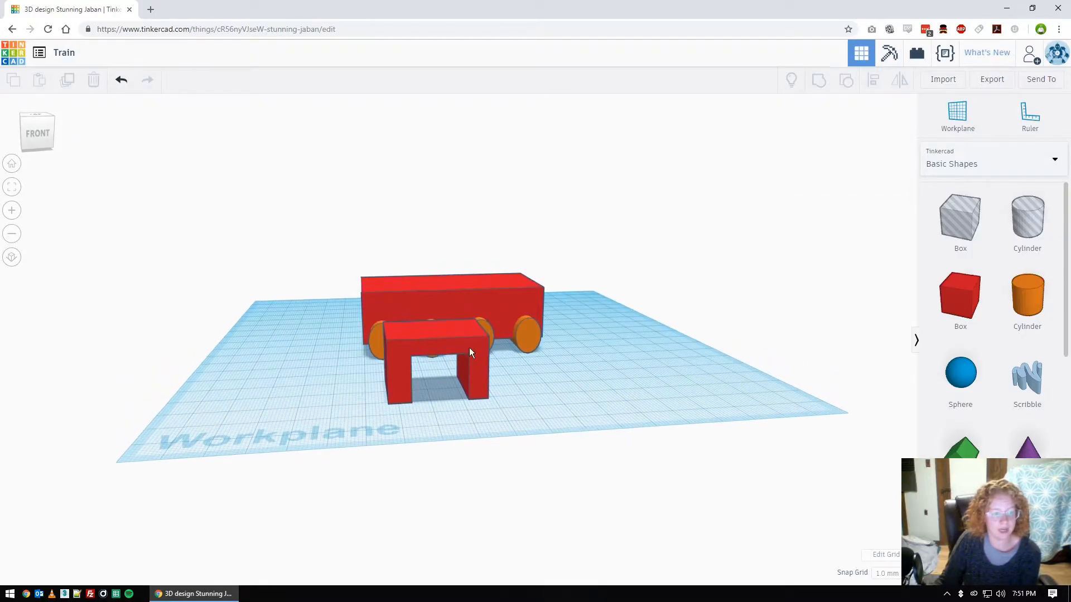
# - Raise the arch 22 mm and move it back onto the left part of the train body as a cab
pyautogui.click(450, 343)
pyautogui.moveTo(434, 316); pyautogui.dragTo(443, 245)
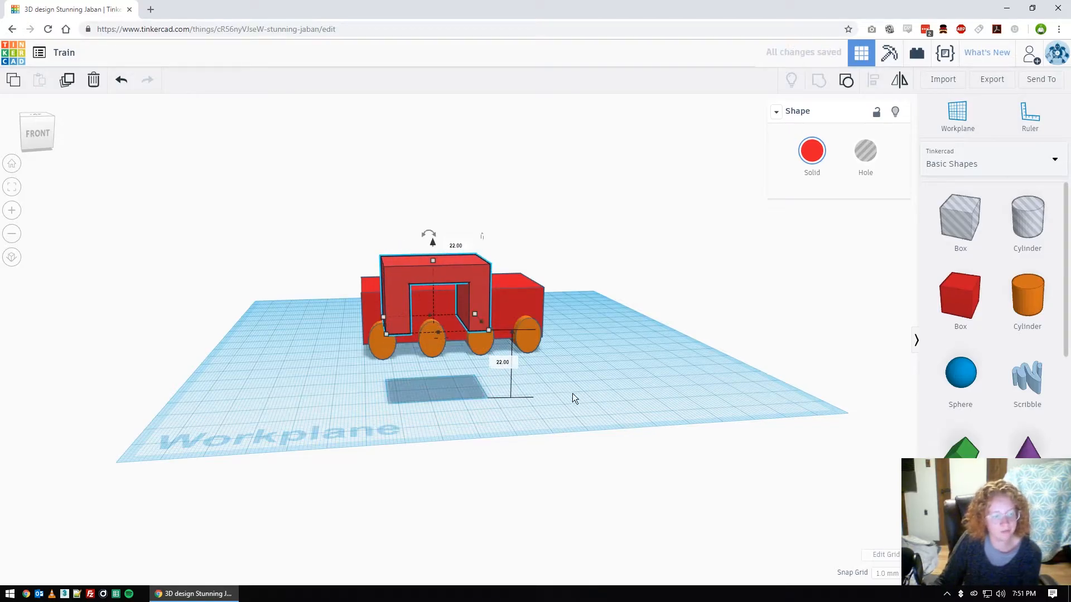
pyautogui.moveTo(560, 389); pyautogui.dragTo(673, 377, button='right')
pyautogui.moveTo(530, 283); pyautogui.dragTo(396, 269)
pyautogui.moveTo(393, 271); pyautogui.dragTo(393, 271)
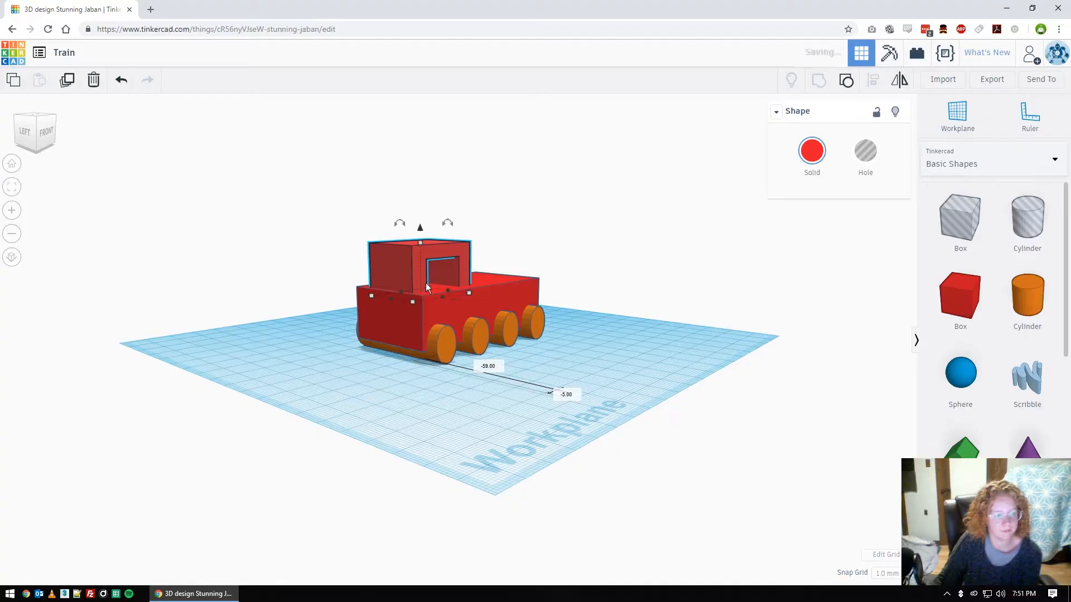
# - Fine-tune the cab's position so it sits centred across the train body's width near its left end, and deselect it
pyautogui.moveTo(623, 297); pyautogui.dragTo(450, 309, button='right')
pyautogui.moveTo(450, 310); pyautogui.dragTo(495, 331)
pyautogui.press('Right')
pyautogui.press('Right')
pyautogui.press('Right')
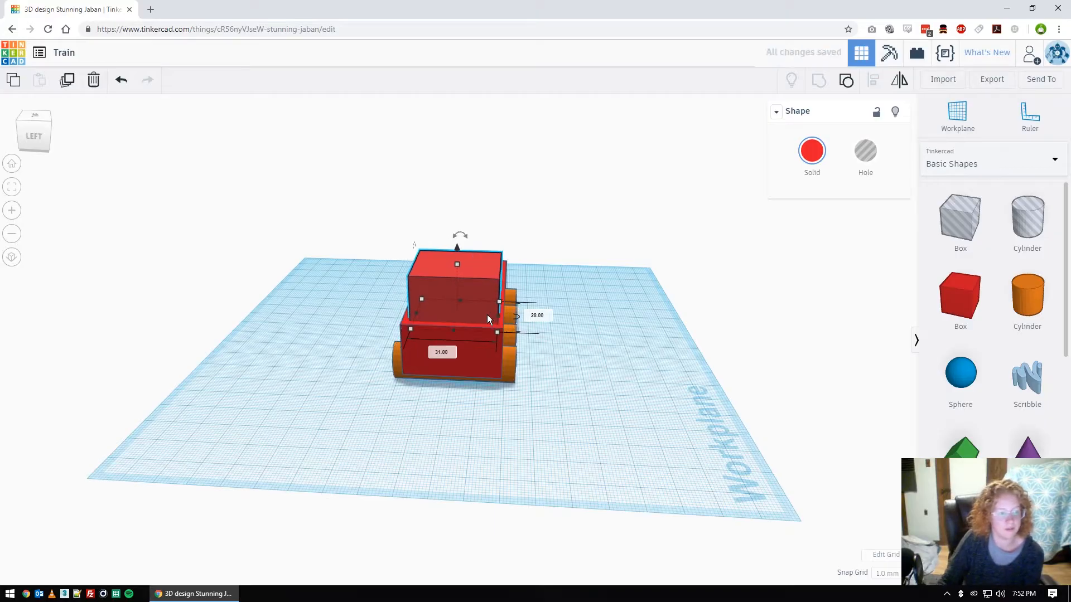
pyautogui.moveTo(554, 325); pyautogui.dragTo(575, 400, button='right')
pyautogui.press('Left')
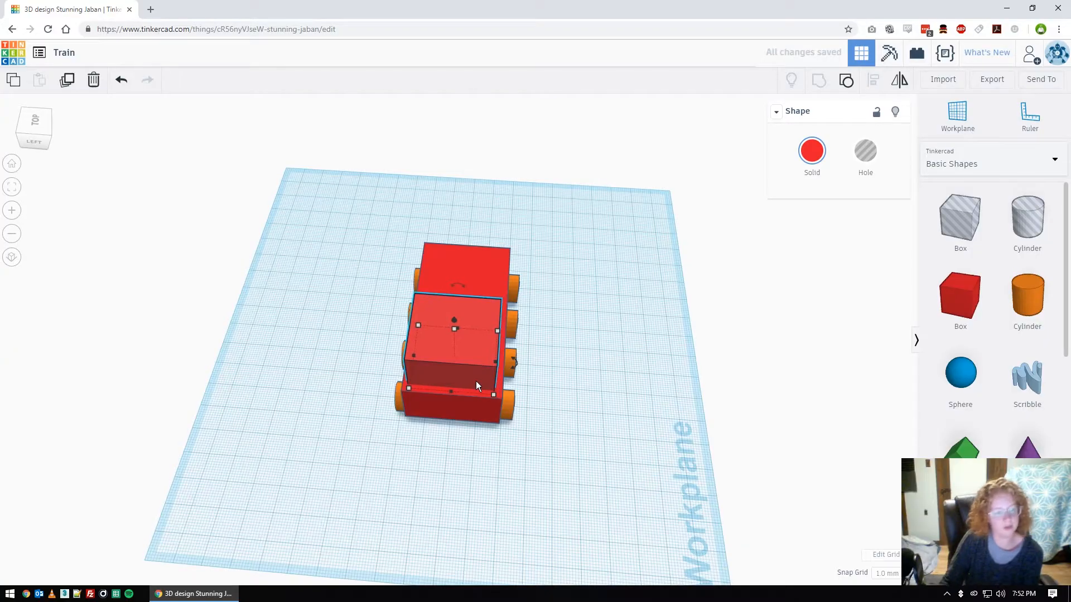
pyautogui.press('Right')
pyautogui.moveTo(599, 396); pyautogui.dragTo(323, 314, button='right')
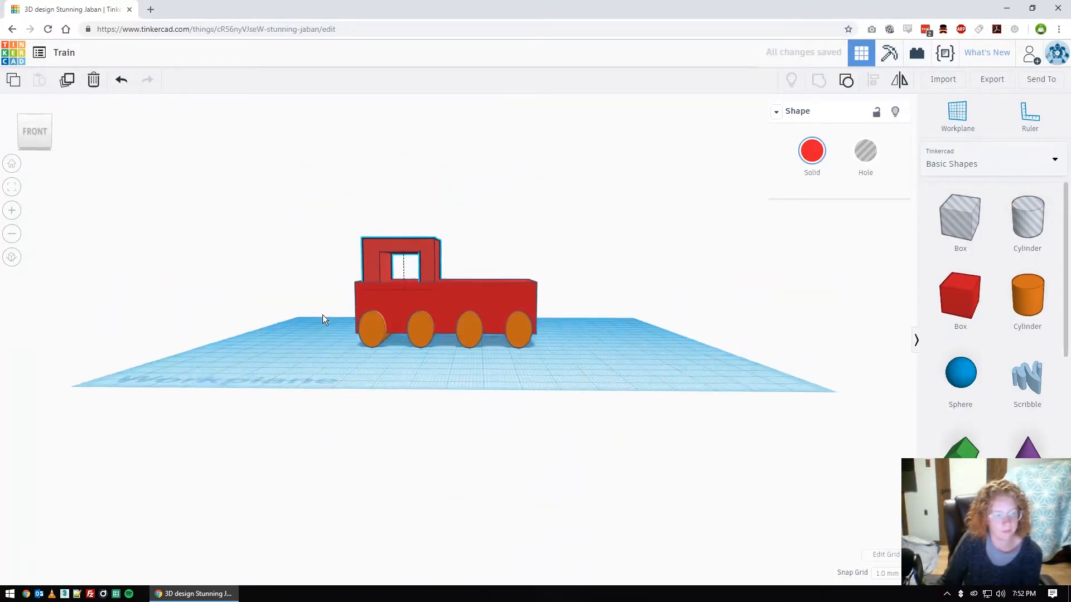
pyautogui.click(577, 366)
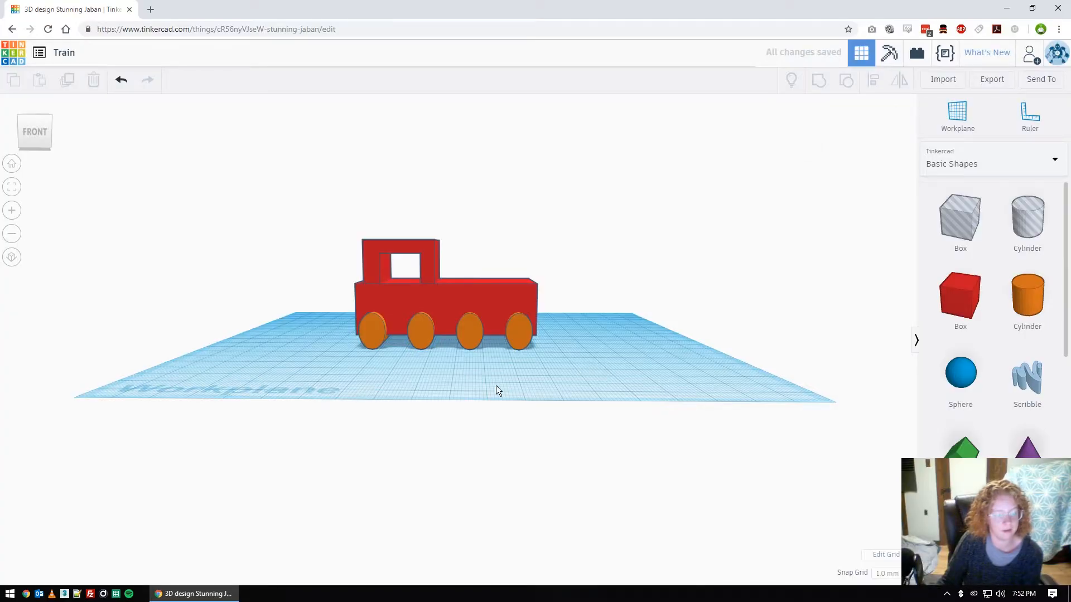
# - Add a solid cylinder and set it upright on top of the right part of the train body as a smokestack
pyautogui.moveTo(632, 370); pyautogui.dragTo(635, 392, button='right')
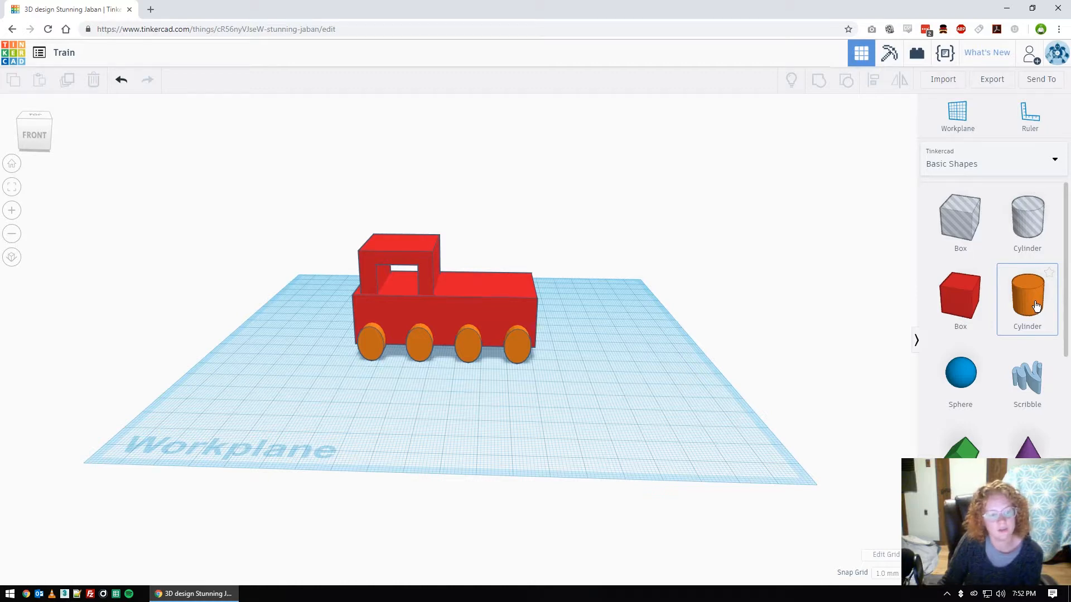
pyautogui.moveTo(990, 303); pyautogui.dragTo(497, 416)
pyautogui.moveTo(653, 382); pyautogui.dragTo(509, 343, button='right')
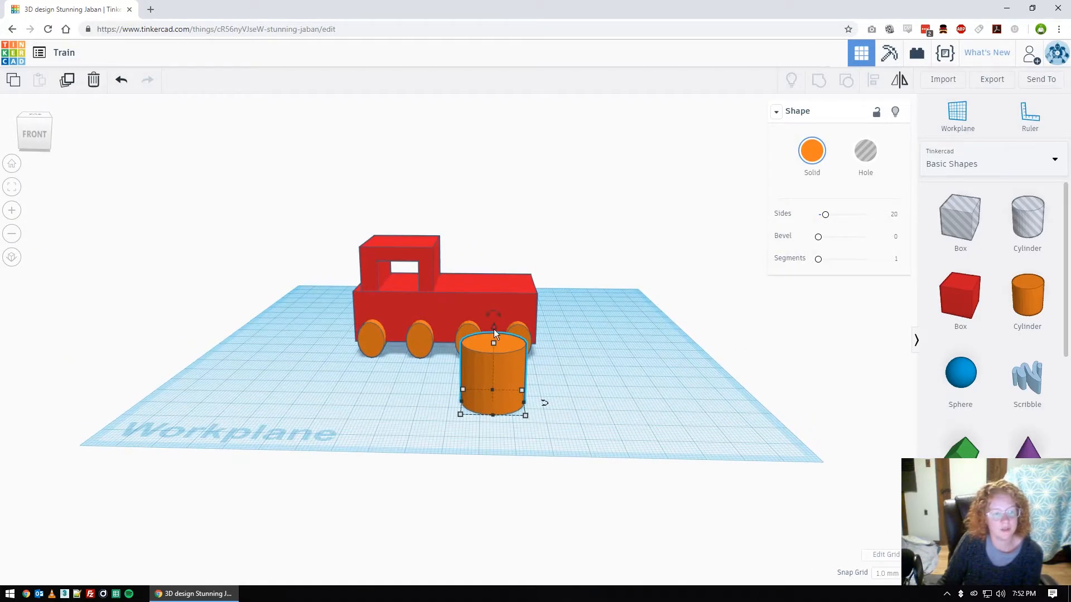
pyautogui.moveTo(494, 329); pyautogui.dragTo(494, 259)
pyautogui.moveTo(502, 296); pyautogui.dragTo(492, 257)
pyautogui.moveTo(665, 344); pyautogui.dragTo(662, 399, button='right')
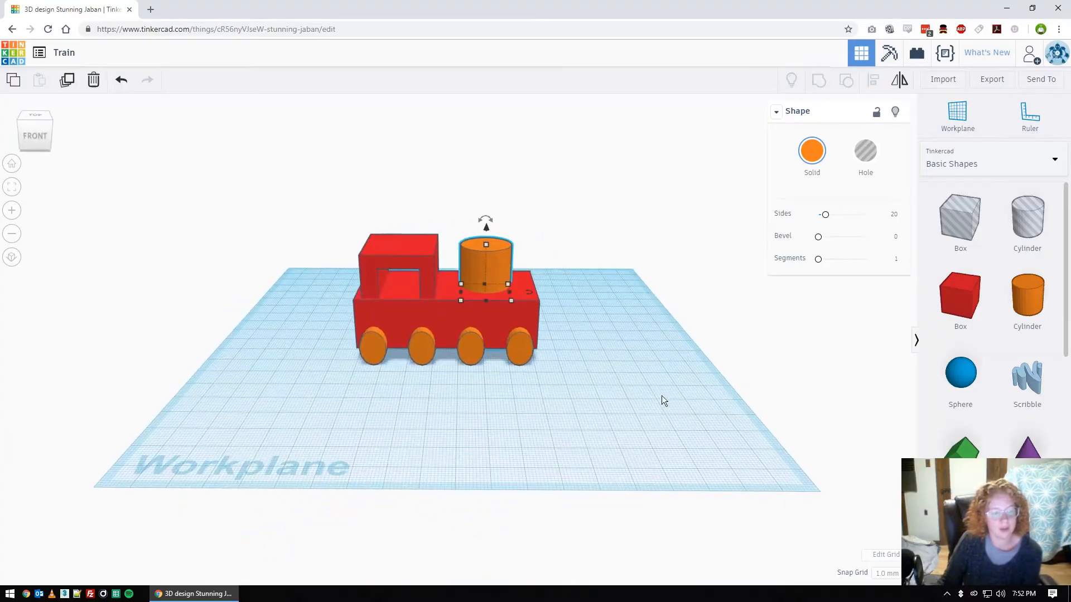
pyautogui.click(634, 453)
pyautogui.moveTo(617, 432); pyautogui.dragTo(645, 383, button='right')
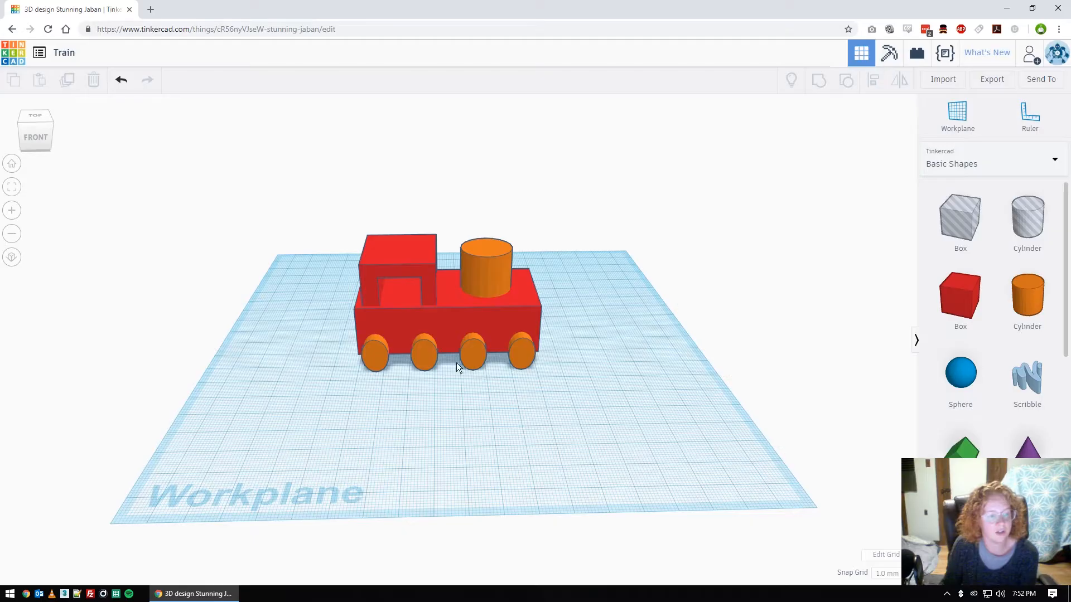
# - Recolour three wheels: the leftmost green, the second from the left yellow and the rightmost purple
pyautogui.click(383, 359)
pyautogui.click(812, 153)
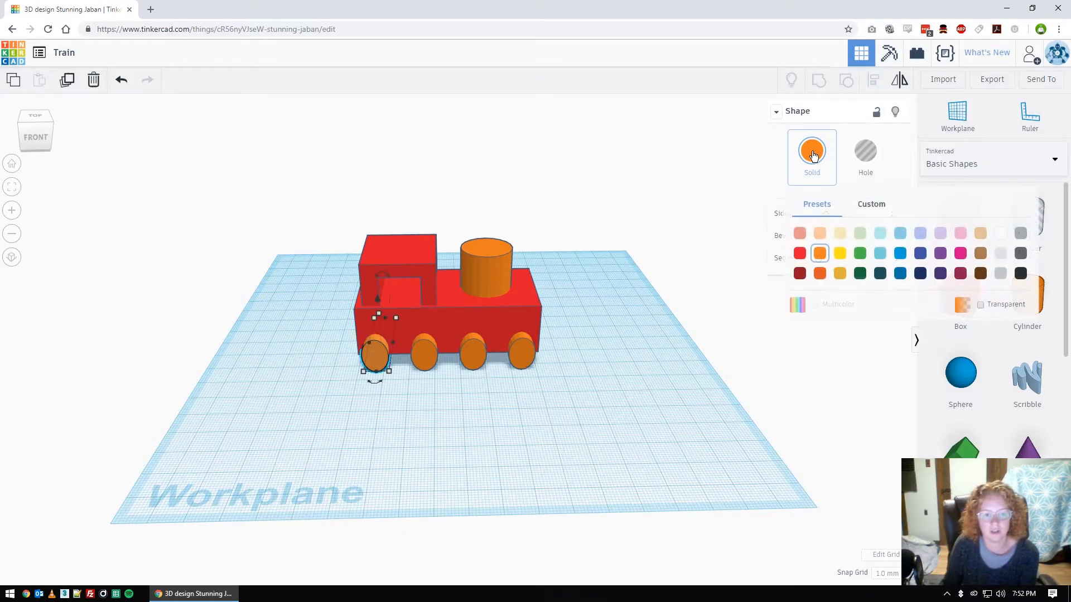
pyautogui.click(860, 254)
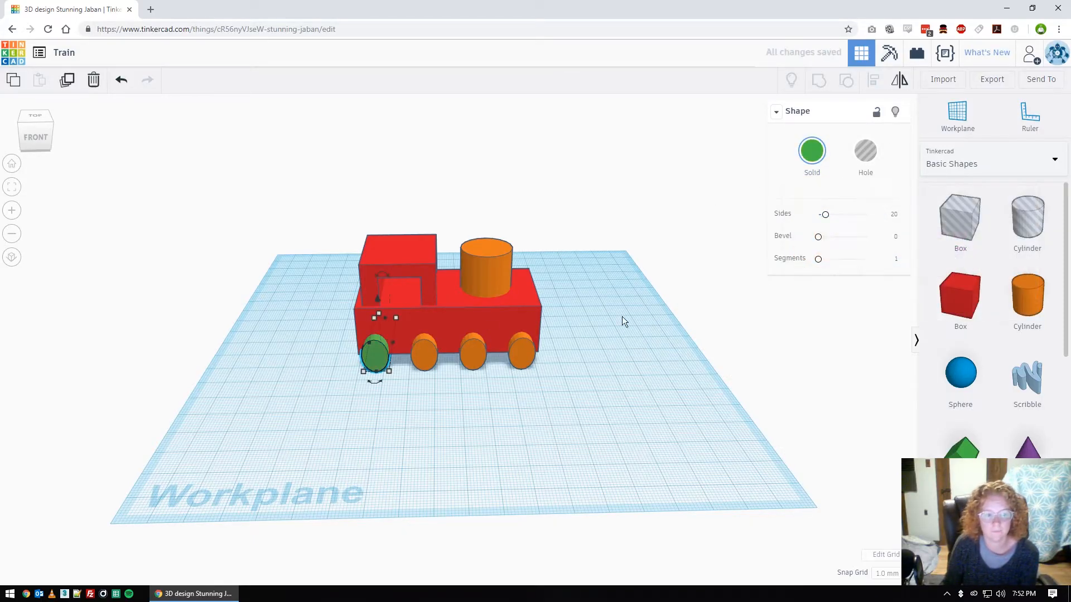
pyautogui.click(425, 360)
pyautogui.click(799, 173)
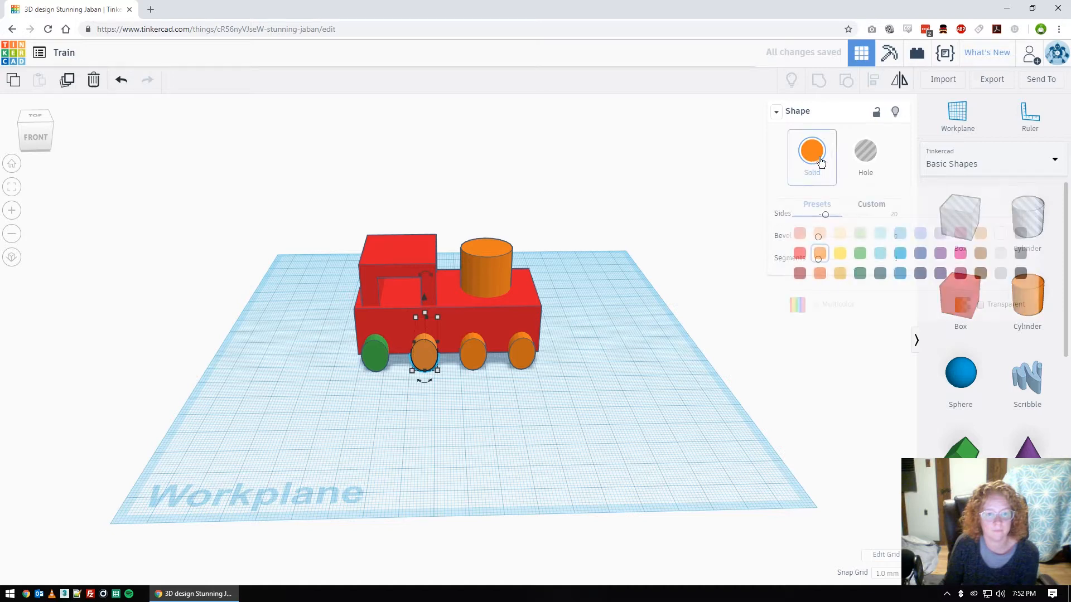
pyautogui.click(838, 253)
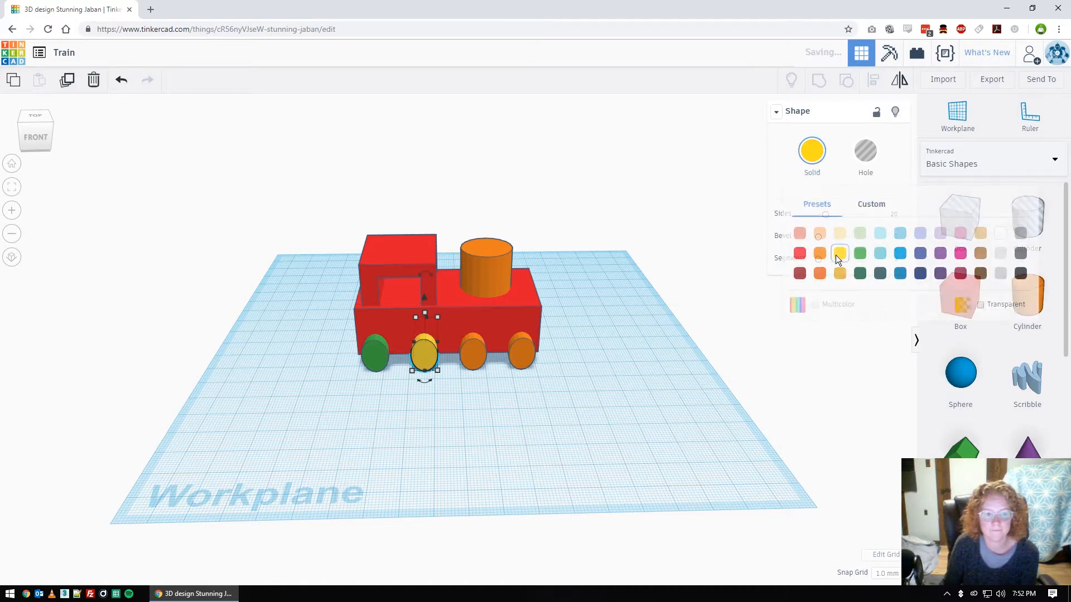
pyautogui.click(520, 357)
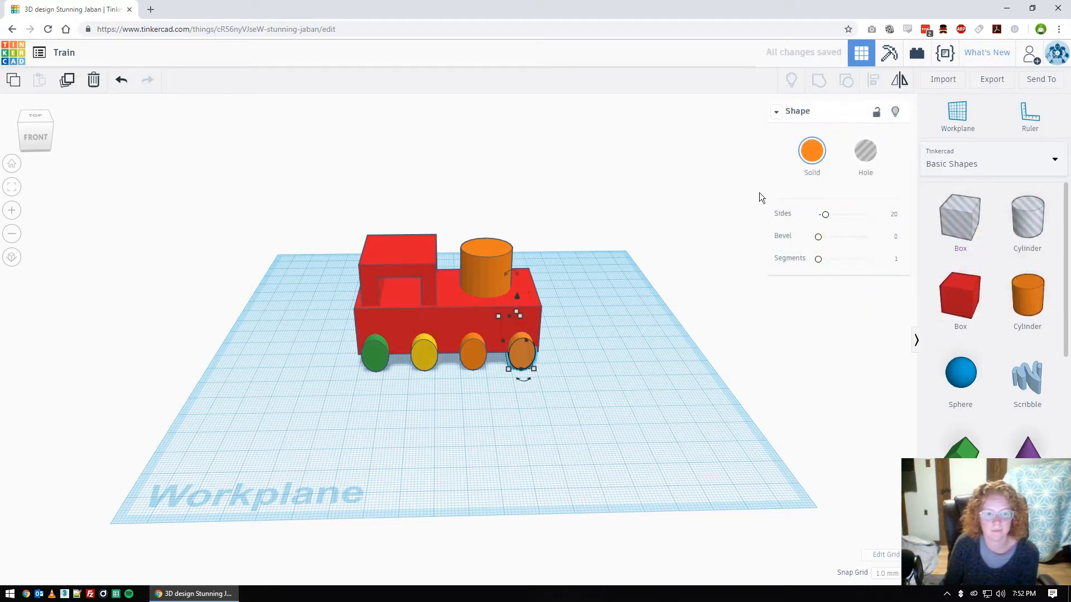
pyautogui.click(818, 151)
pyautogui.click(945, 259)
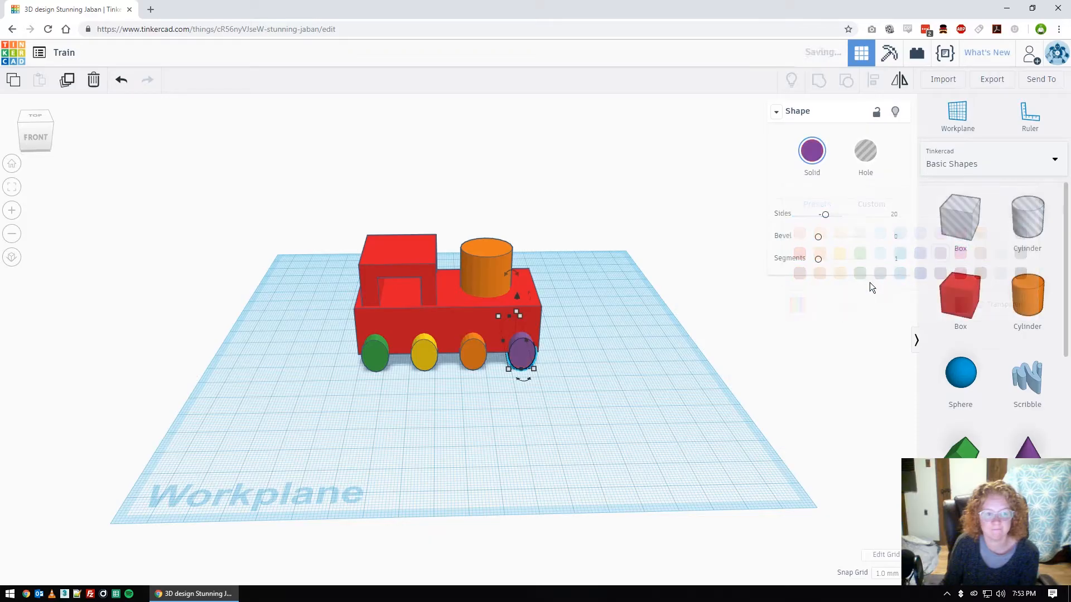
# - Colour the train body blue and the smokestack cylinder magenta, and deselect everything
pyautogui.click(475, 319)
pyautogui.click(801, 163)
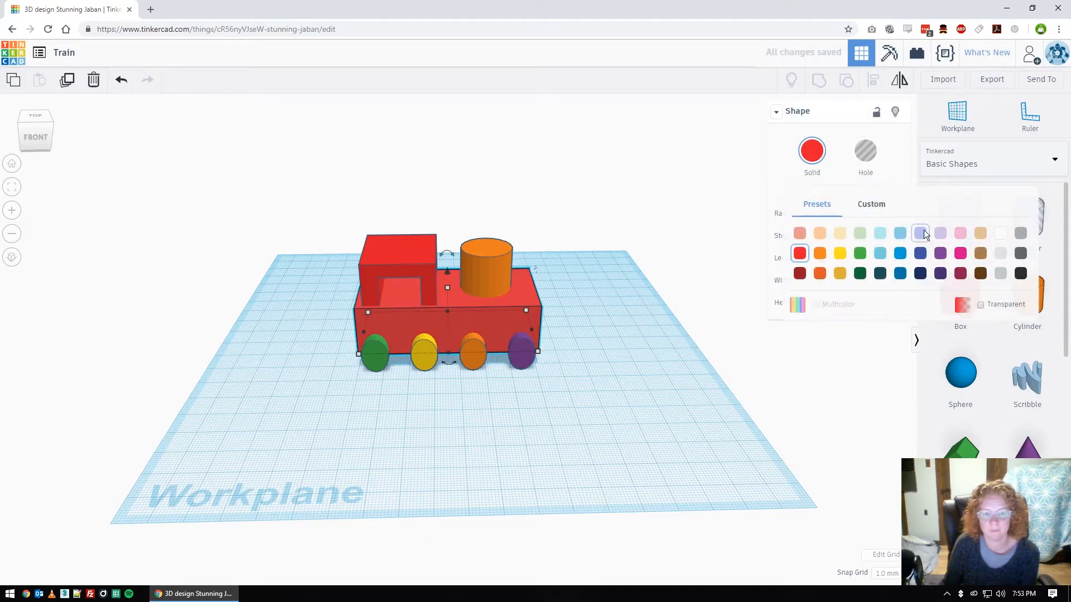
pyautogui.click(895, 250)
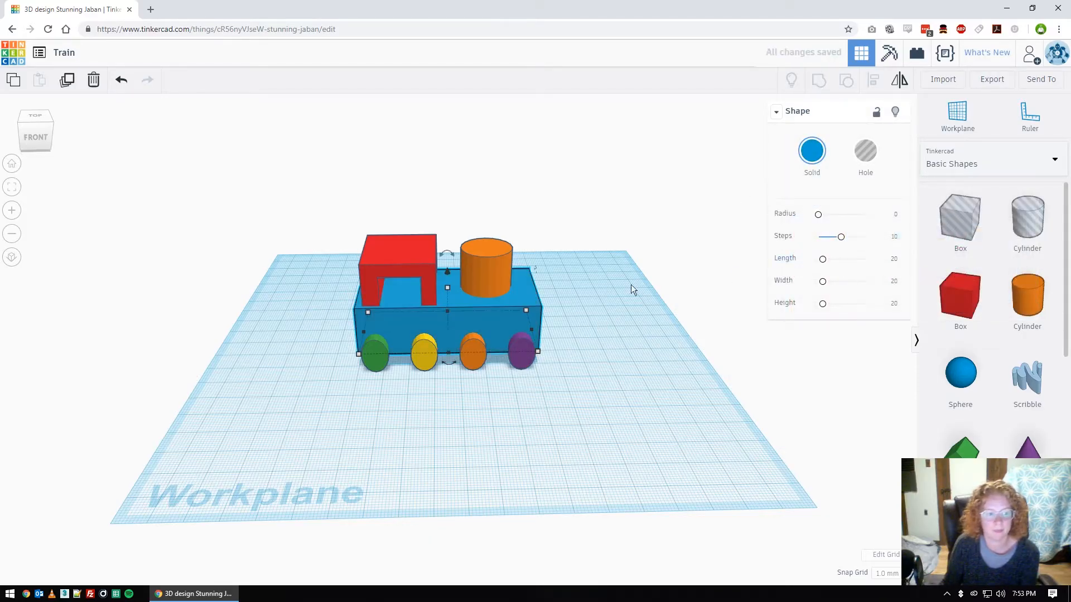
pyautogui.click(484, 272)
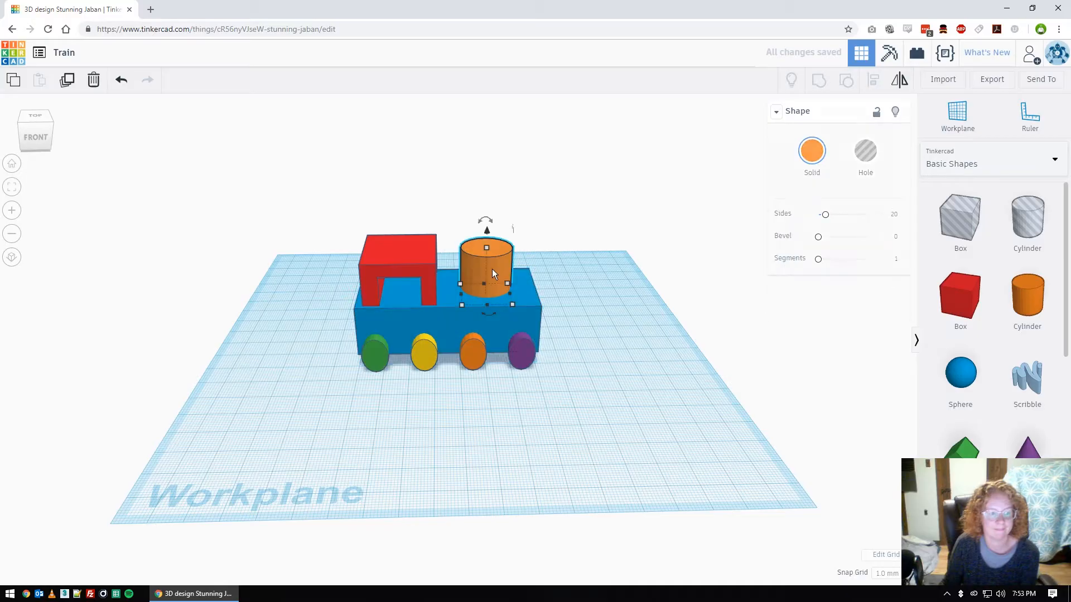
pyautogui.click(818, 160)
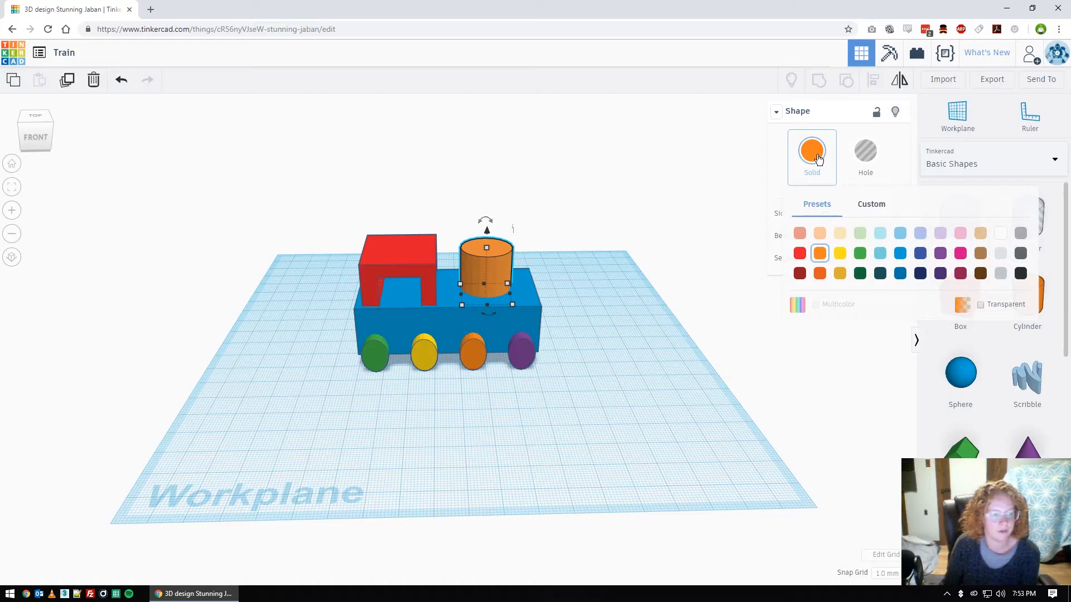
pyautogui.click(960, 254)
pyautogui.click(692, 332)
pyautogui.moveTo(691, 331); pyautogui.dragTo(645, 334, button='right')
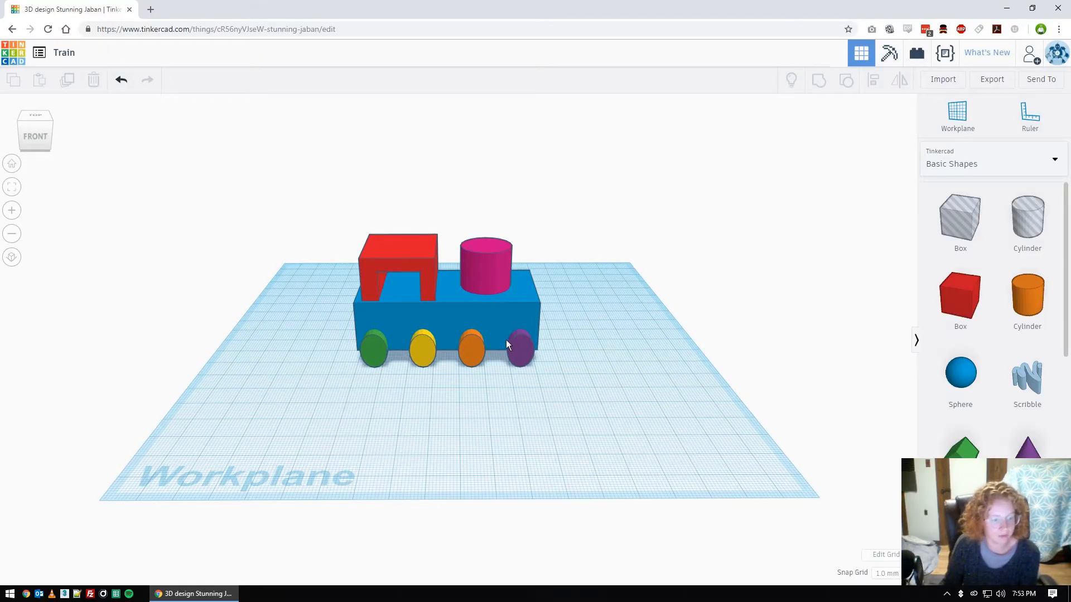
# - Move the blue body 46 mm to the right, away from the other parts, and undo the move
pyautogui.moveTo(448, 319); pyautogui.dragTo(570, 325)
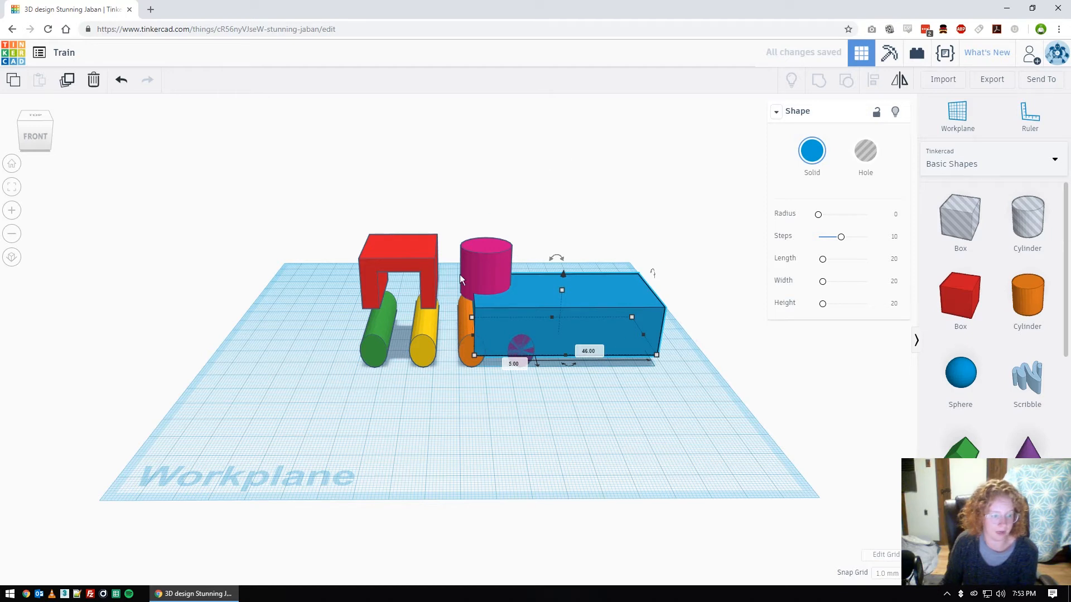
pyautogui.click(122, 80)
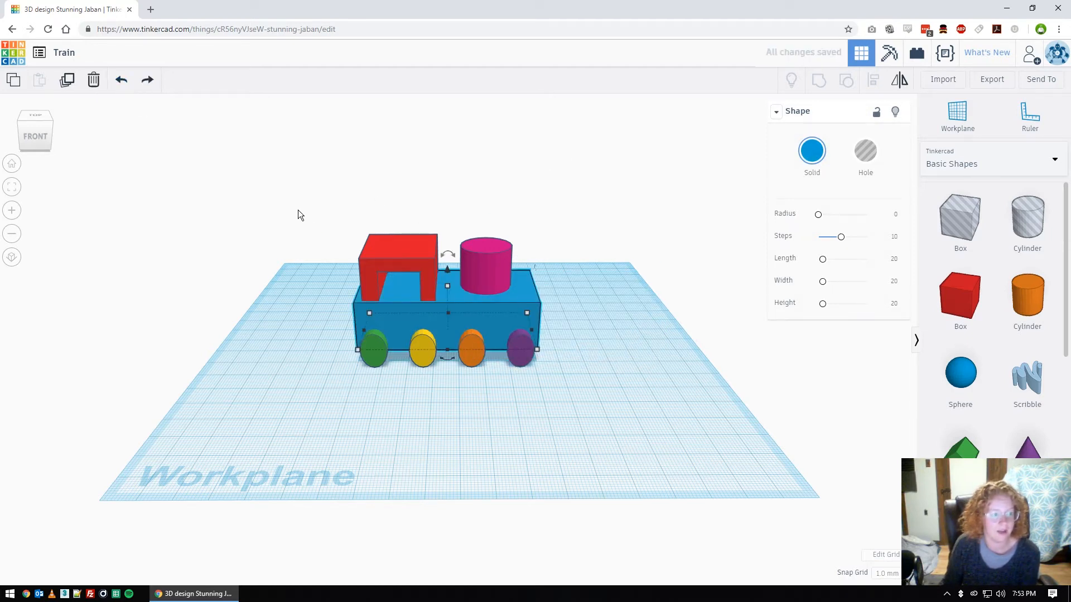
# - Select all parts of the train and group them into one shape
pyautogui.moveTo(299, 196); pyautogui.dragTo(642, 393)
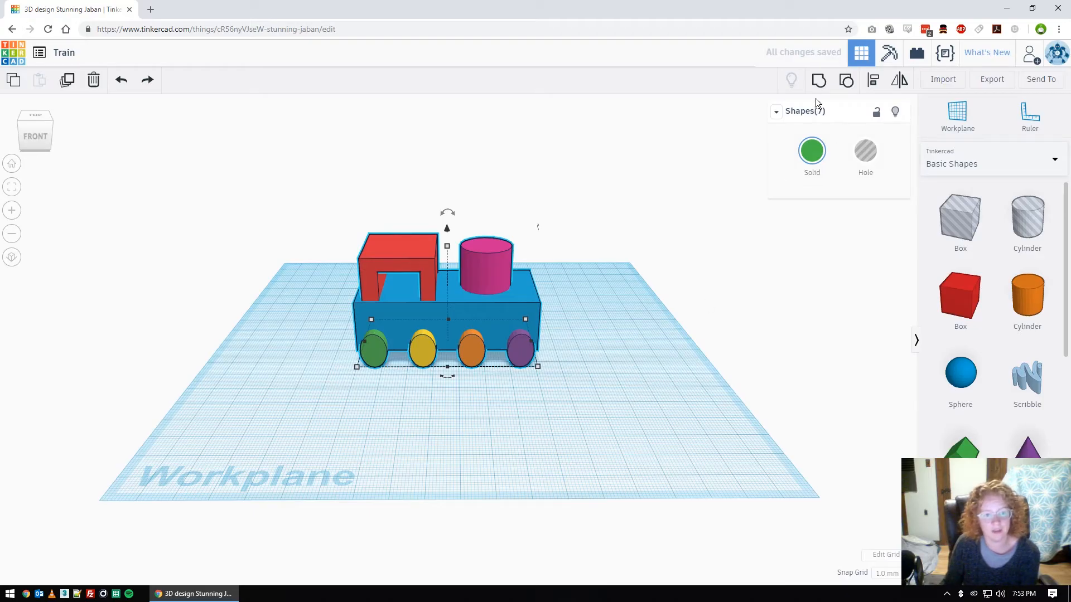
pyautogui.moveTo(310, 218); pyautogui.dragTo(407, 282)
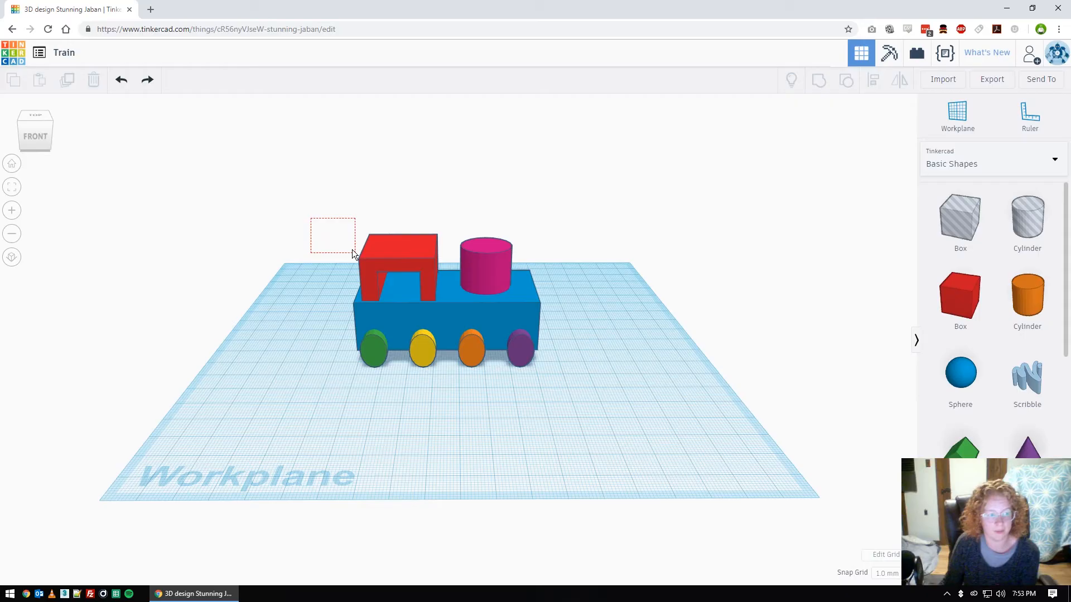
pyautogui.moveTo(477, 322); pyautogui.dragTo(615, 390)
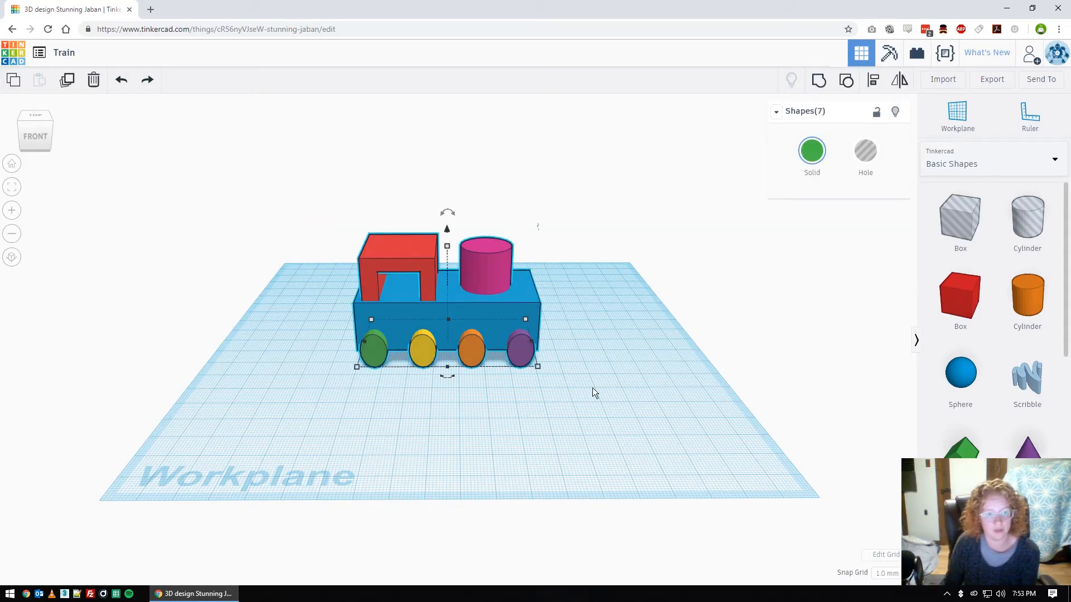
pyautogui.click(819, 82)
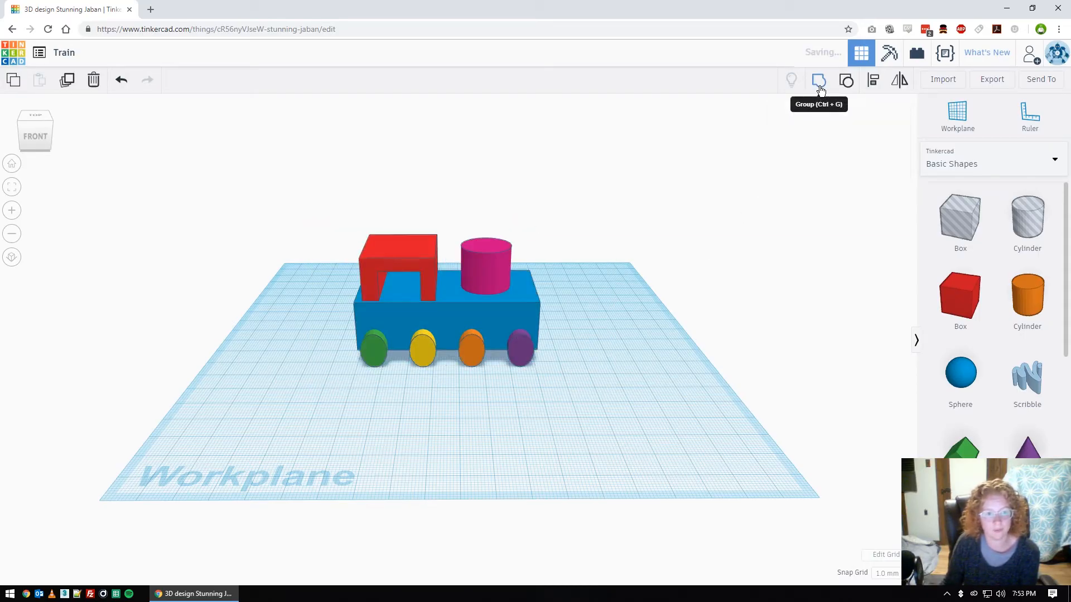
pyautogui.moveTo(655, 296)
pyautogui.mouseDown(button='right')
pyautogui.moveTo(644, 245)
pyautogui.moveTo(644, 289)
pyautogui.mouseUp(button='right')
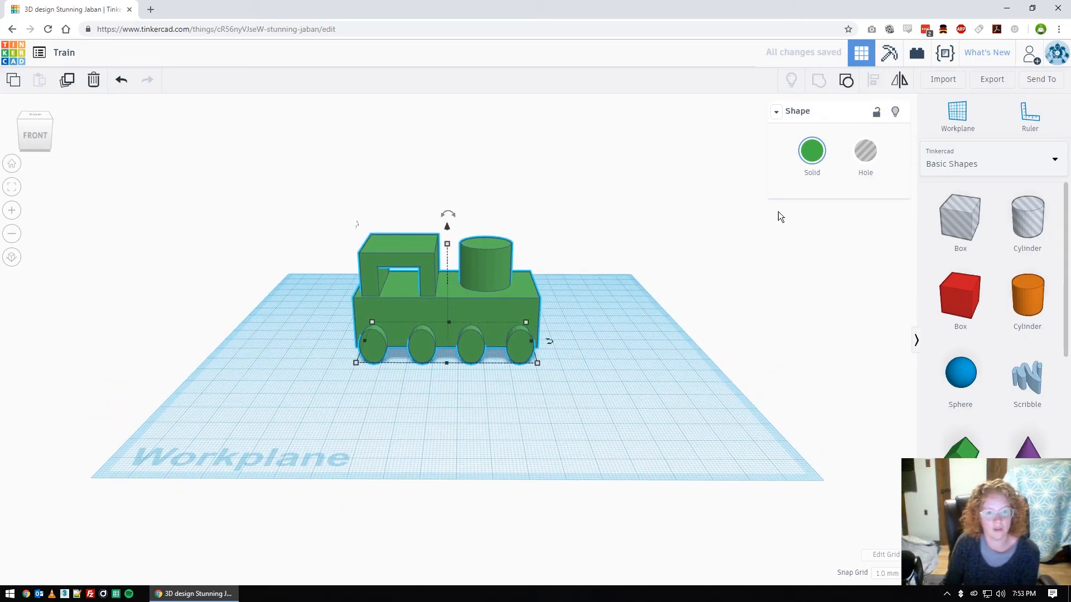
# - Turn on the Multicolor option for the grouped train and deselect it
pyautogui.click(810, 156)
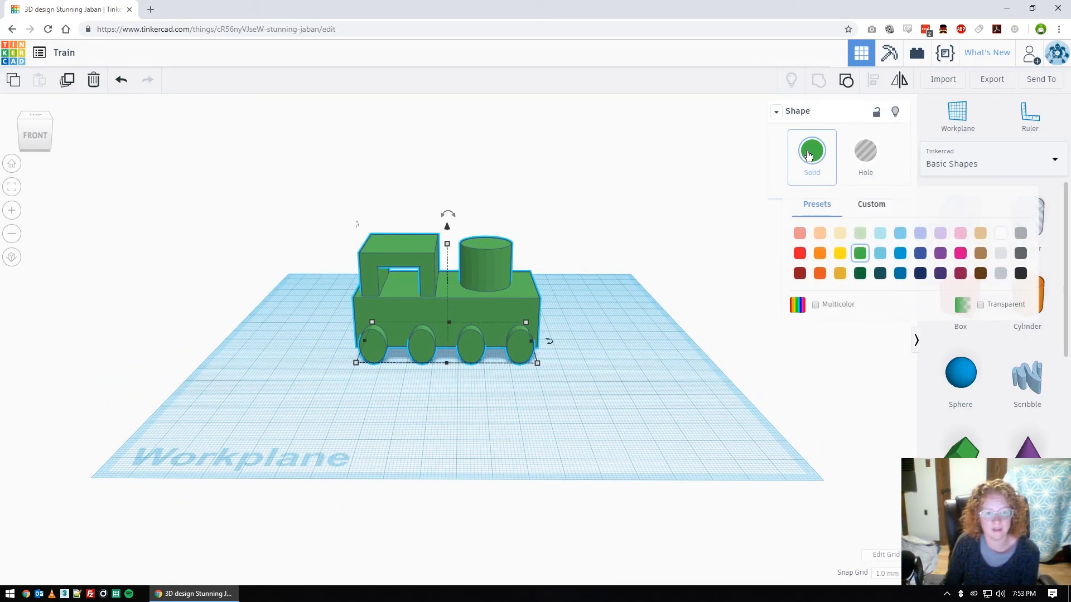
pyautogui.click(815, 305)
pyautogui.click(609, 402)
pyautogui.moveTo(609, 402)
pyautogui.mouseDown(button='right')
pyautogui.moveTo(621, 365)
pyautogui.moveTo(346, 360)
pyautogui.moveTo(667, 375)
pyautogui.moveTo(617, 380)
pyautogui.moveTo(613, 392)
pyautogui.mouseUp(button='right')
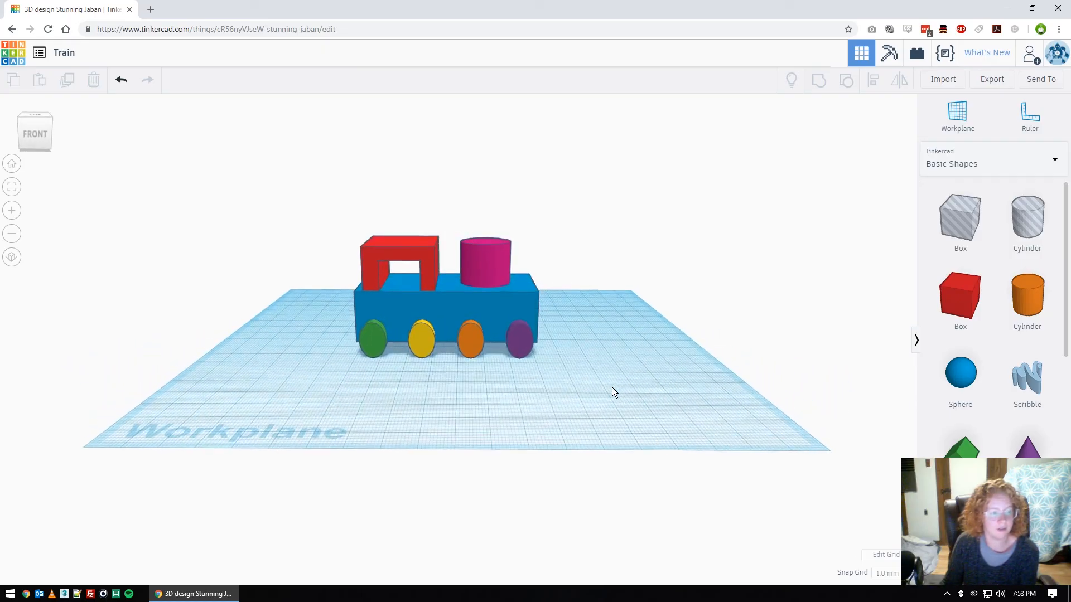